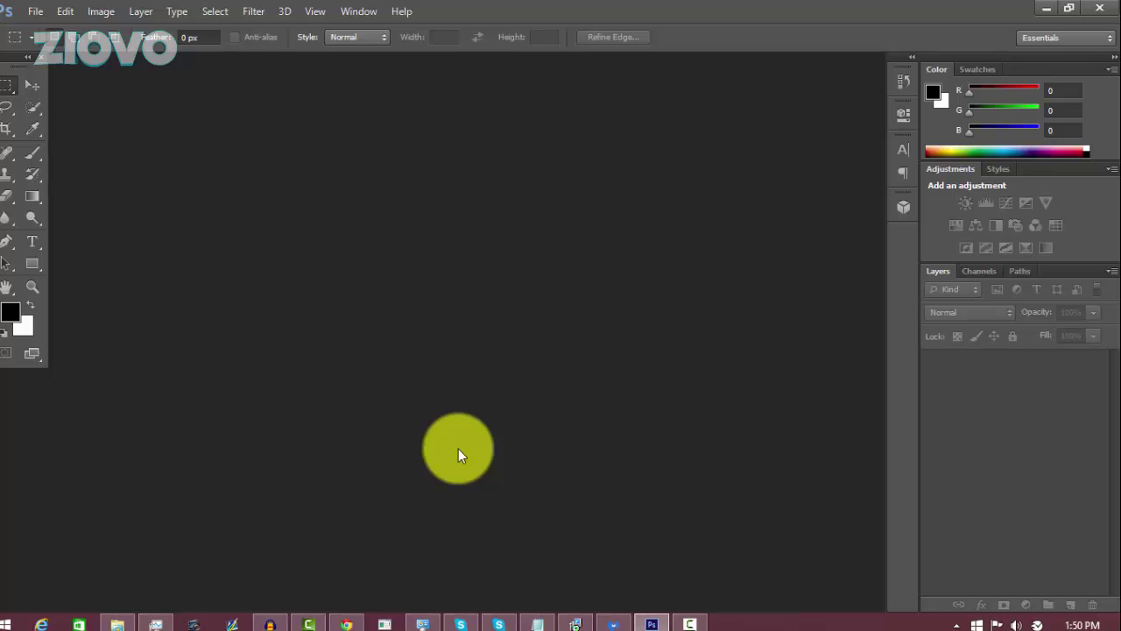
- Start a new document with width 1280 and height 720 pixels and Transparent background contents
{"action": "left_click", "coordinate": [36, 13]}
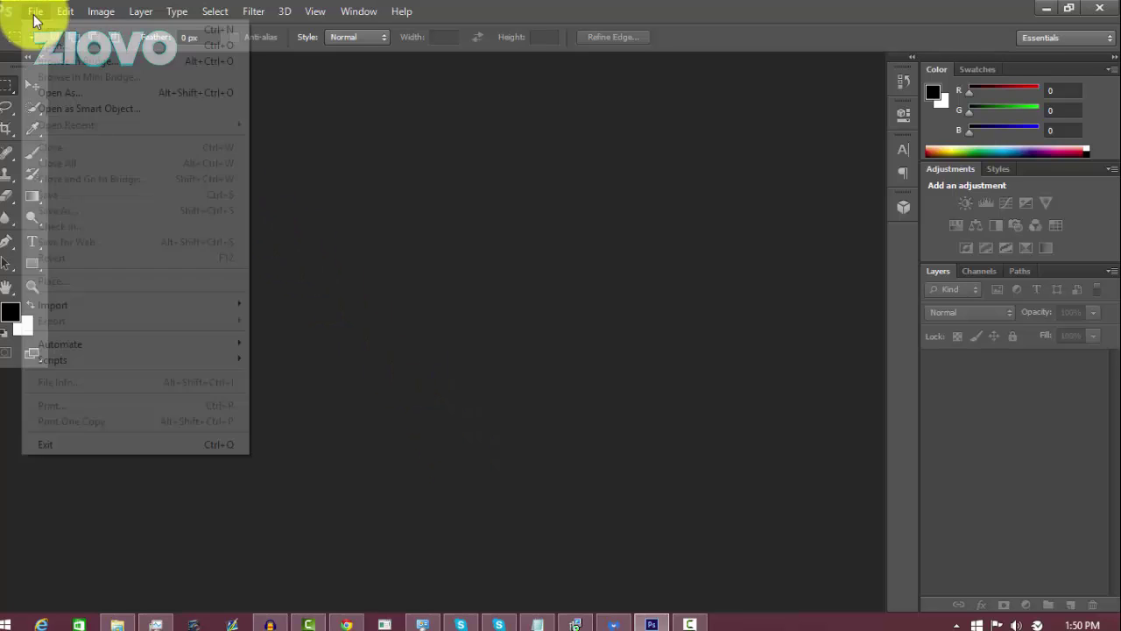
{"action": "left_click", "coordinate": [47, 29]}
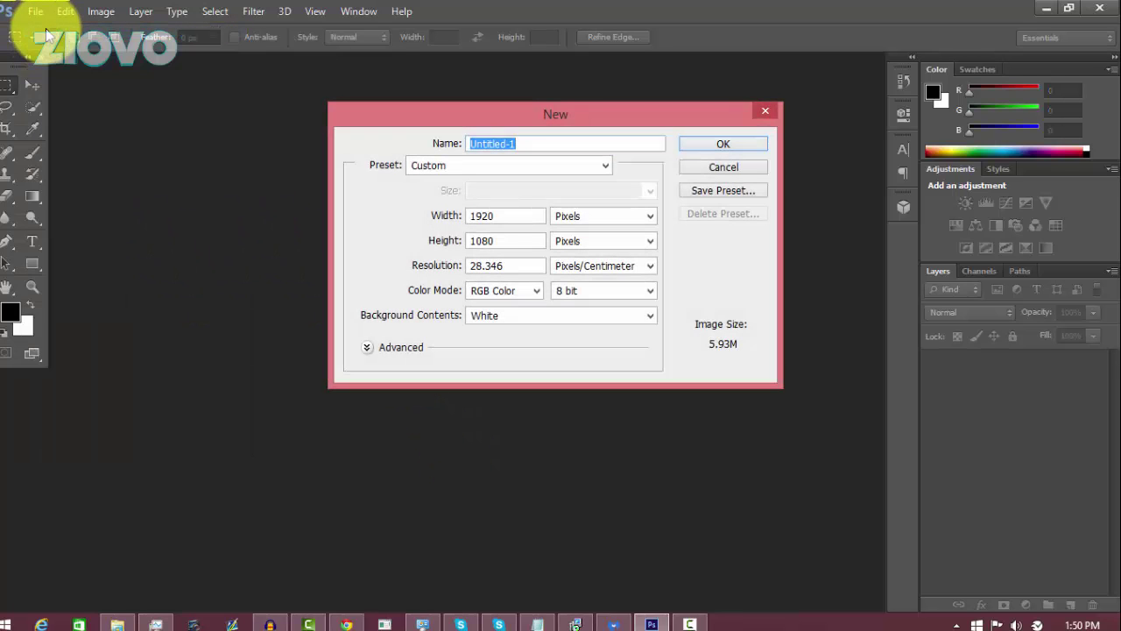
{"action": "left_click", "coordinate": [508, 218]}
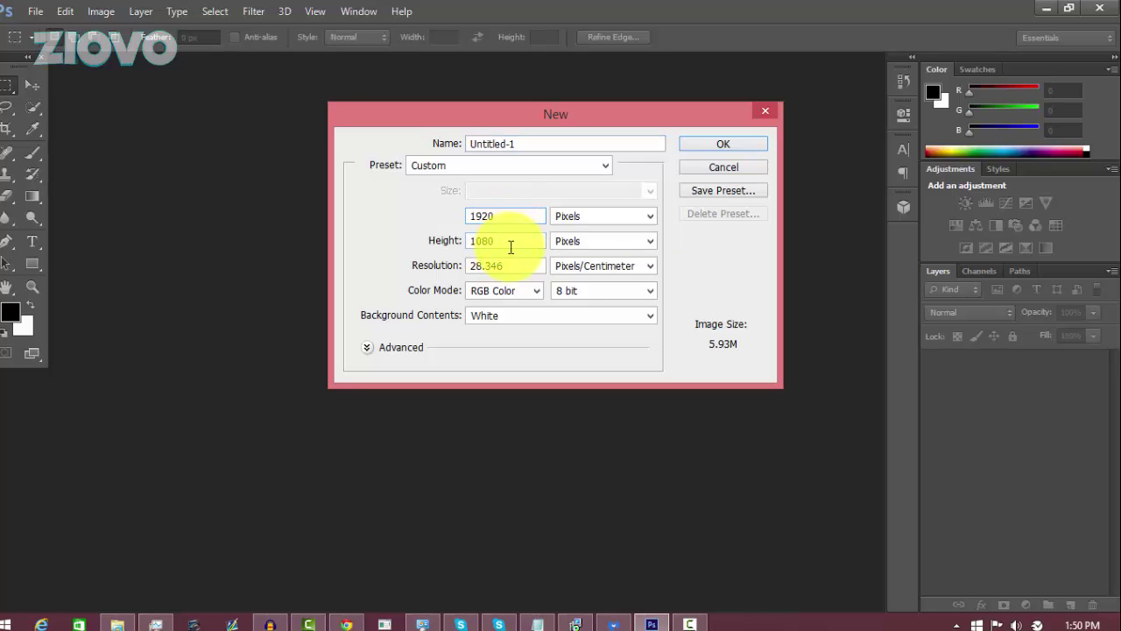
{"action": "left_click", "coordinate": [513, 244]}
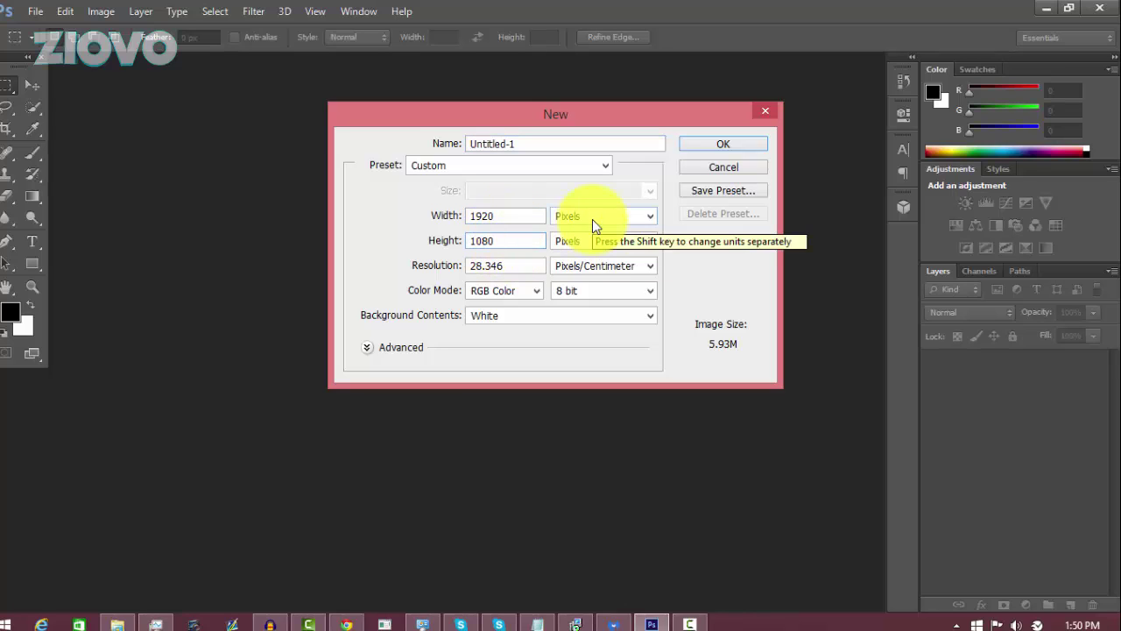
{"action": "left_click", "coordinate": [514, 216]}
{"action": "left_click_drag", "start_coordinate": [514, 216], "coordinate": [323, 216]}
{"action": "type", "text": "1280"}
{"action": "key", "text": "Tab"}
{"action": "key", "text": "Tab"}
{"action": "type", "text": "820"}
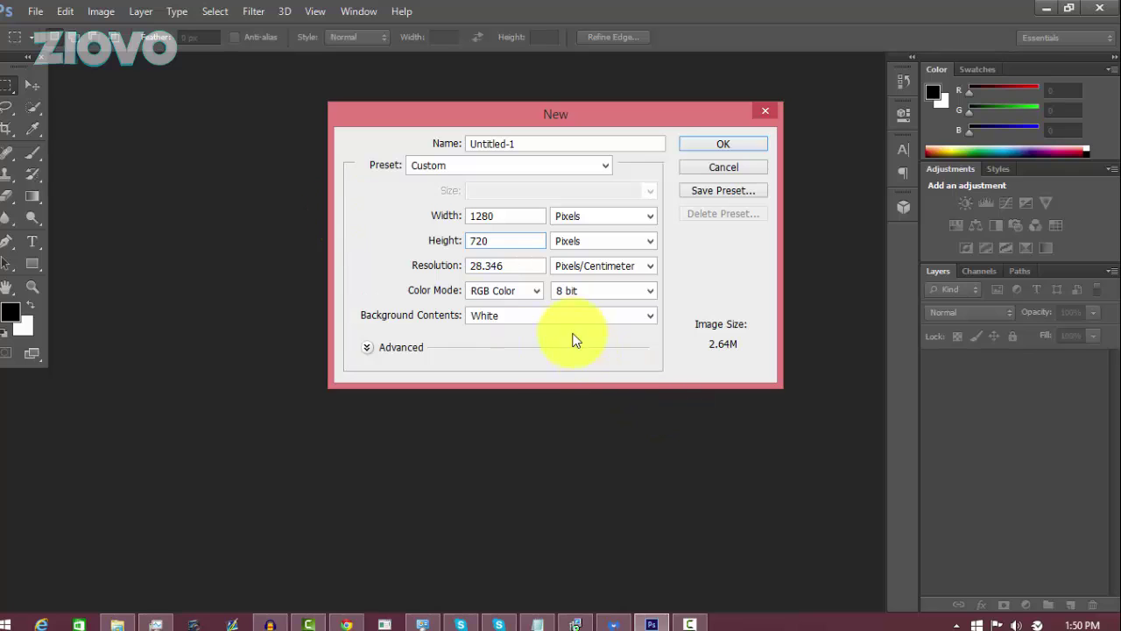
{"action": "left_click", "coordinate": [565, 318]}
{"action": "left_click", "coordinate": [553, 359]}
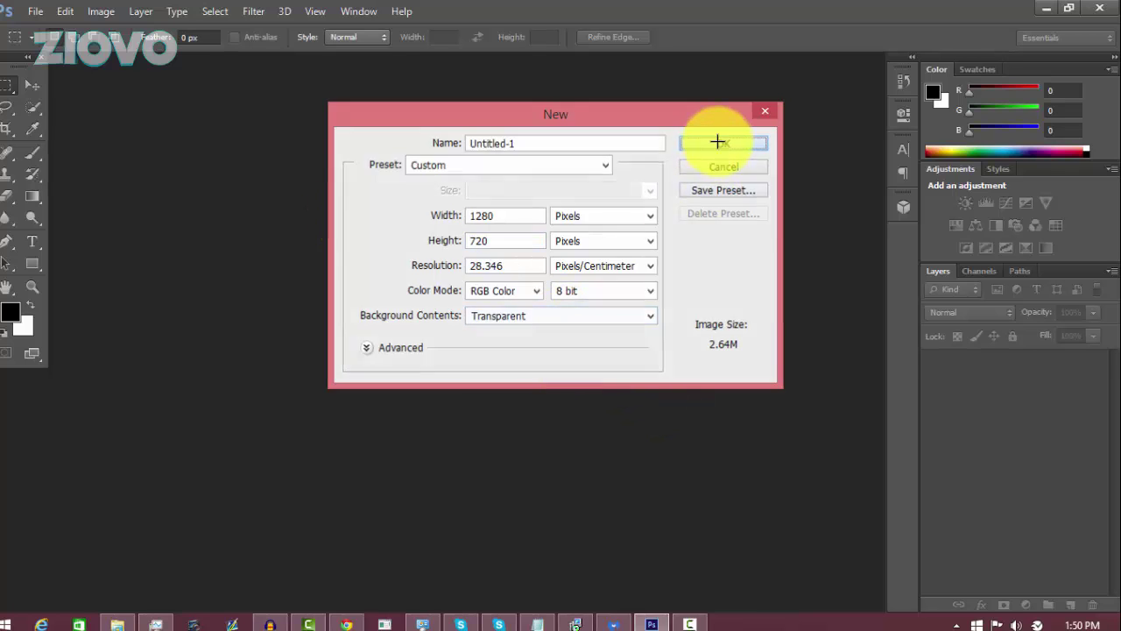
{"action": "left_click", "coordinate": [719, 143]}
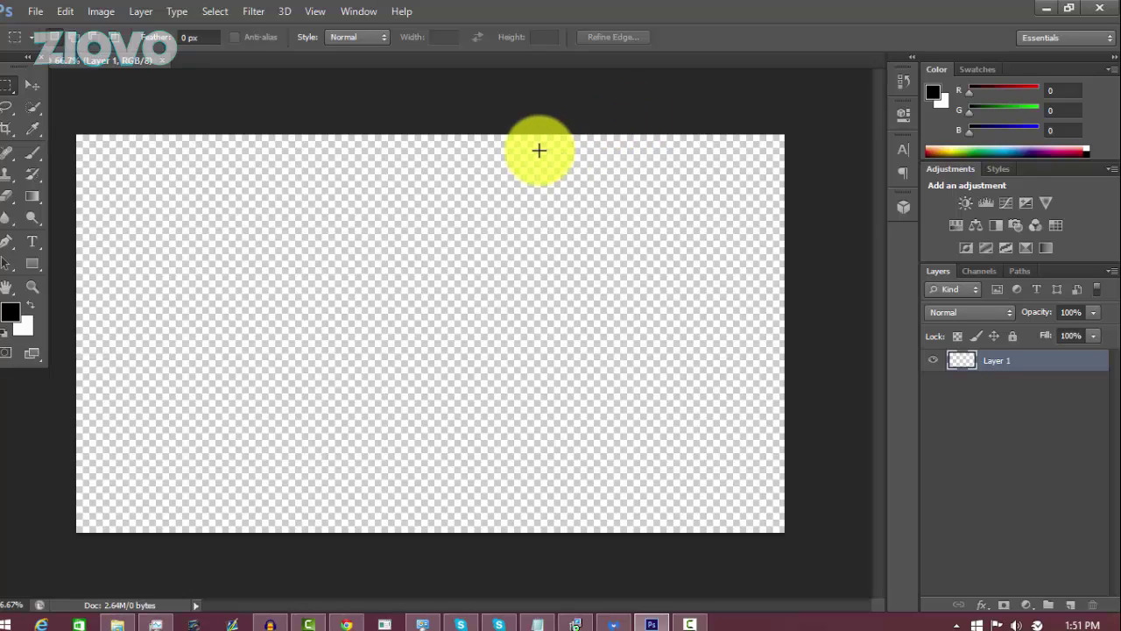
- Draw a white-filled 368 × 68 px rectangle along the canvas's left edge, below centre
{"action": "left_click", "coordinate": [34, 263]}
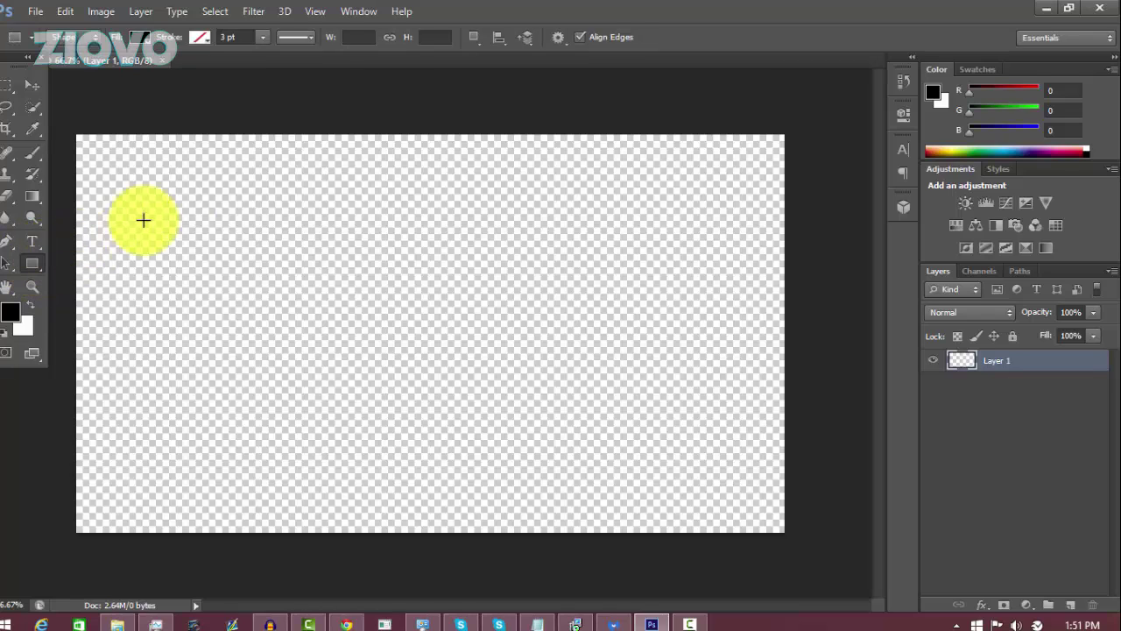
{"action": "left_click", "coordinate": [137, 38]}
{"action": "left_click", "coordinate": [60, 117]}
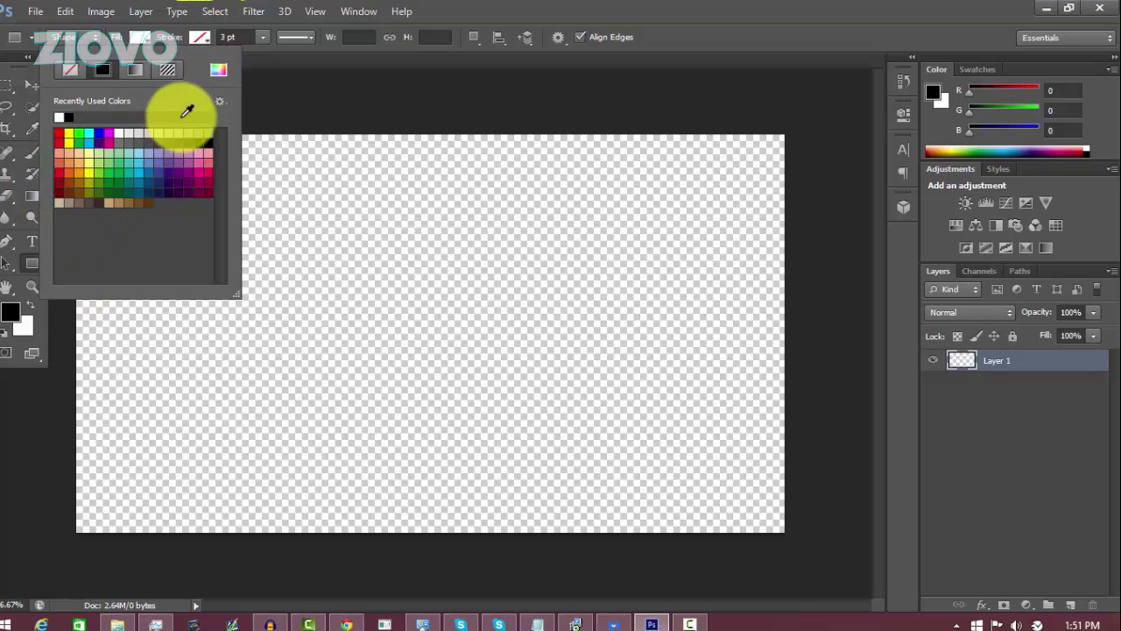
{"action": "left_click", "coordinate": [31, 83]}
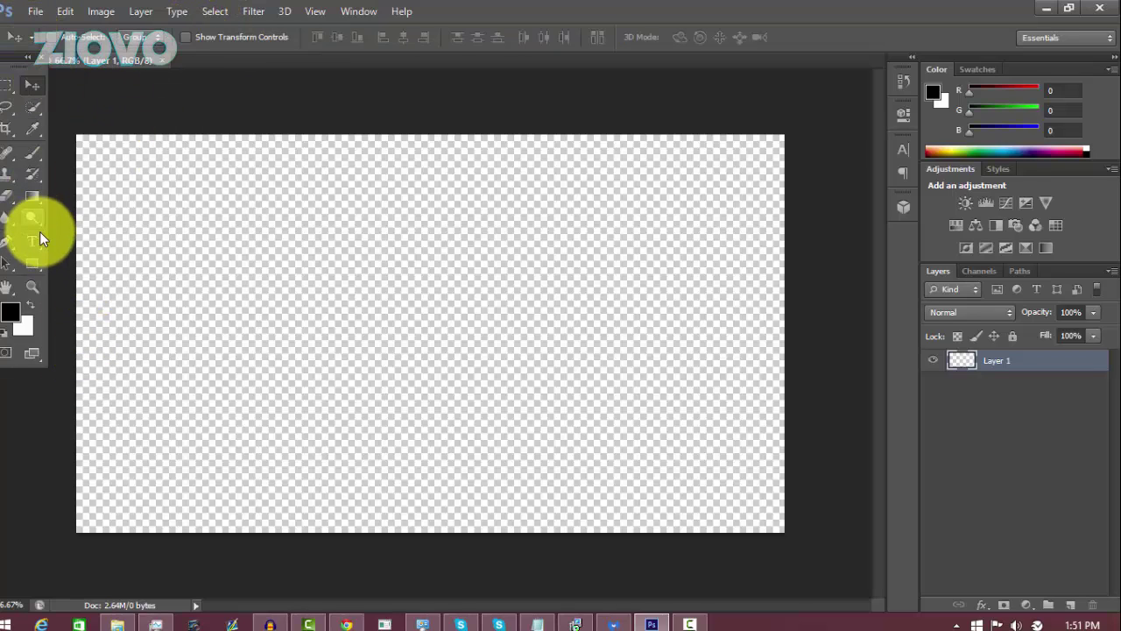
{"action": "left_click_drag", "start_coordinate": [33, 263], "coordinate": [59, 262]}
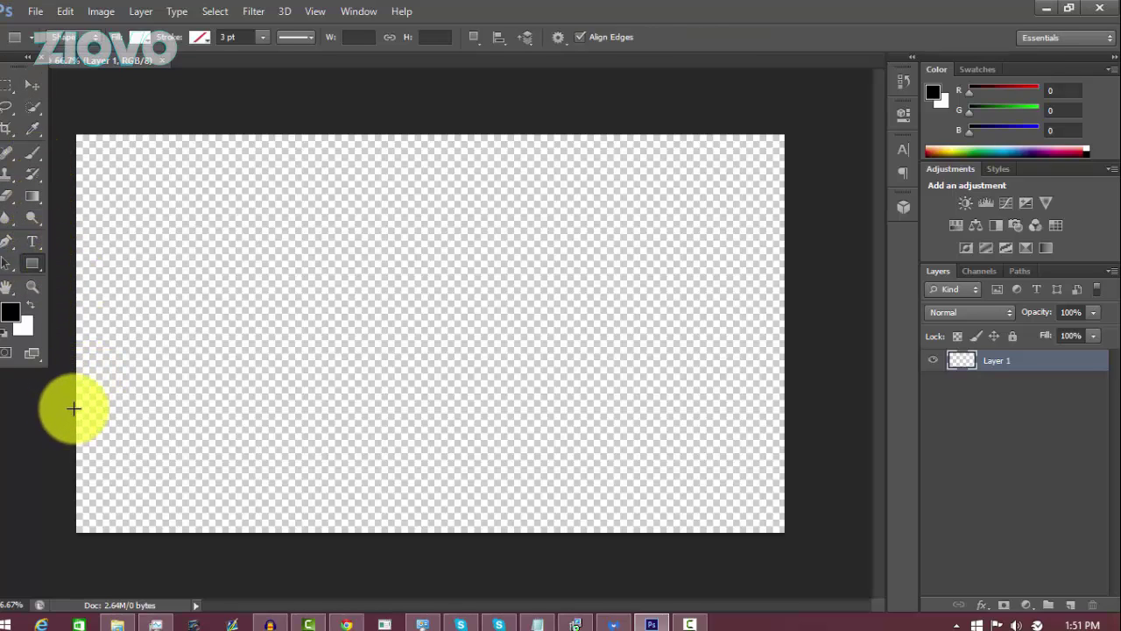
{"action": "left_click_drag", "start_coordinate": [74, 400], "coordinate": [275, 436]}
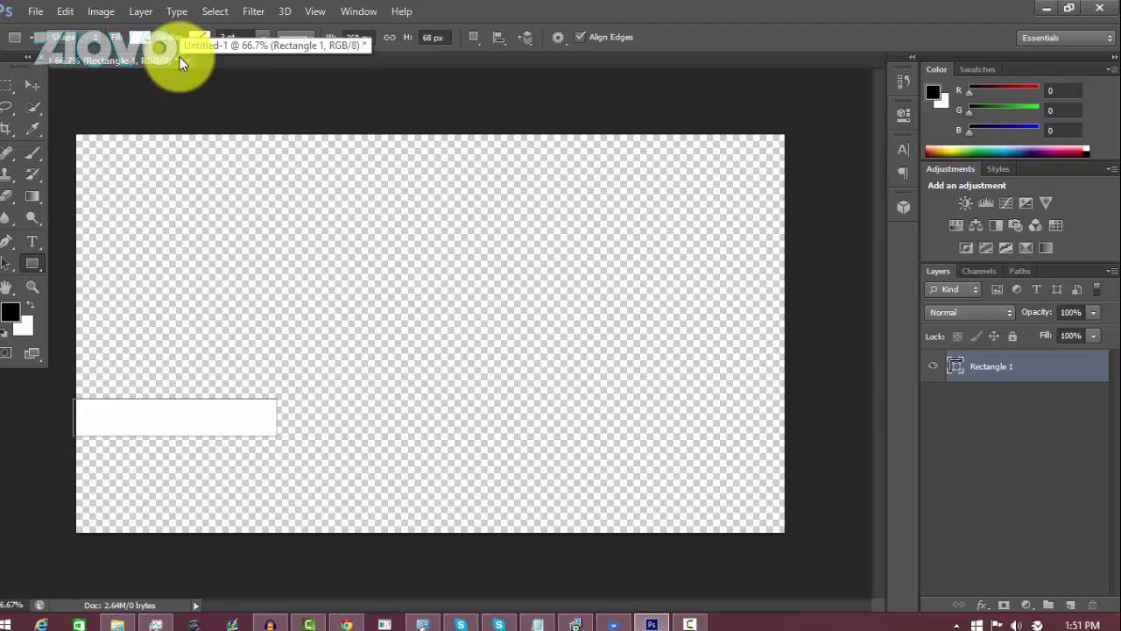
- Change the rectangle's fill to a bright green chosen in the Color Picker
{"action": "left_click", "coordinate": [140, 37]}
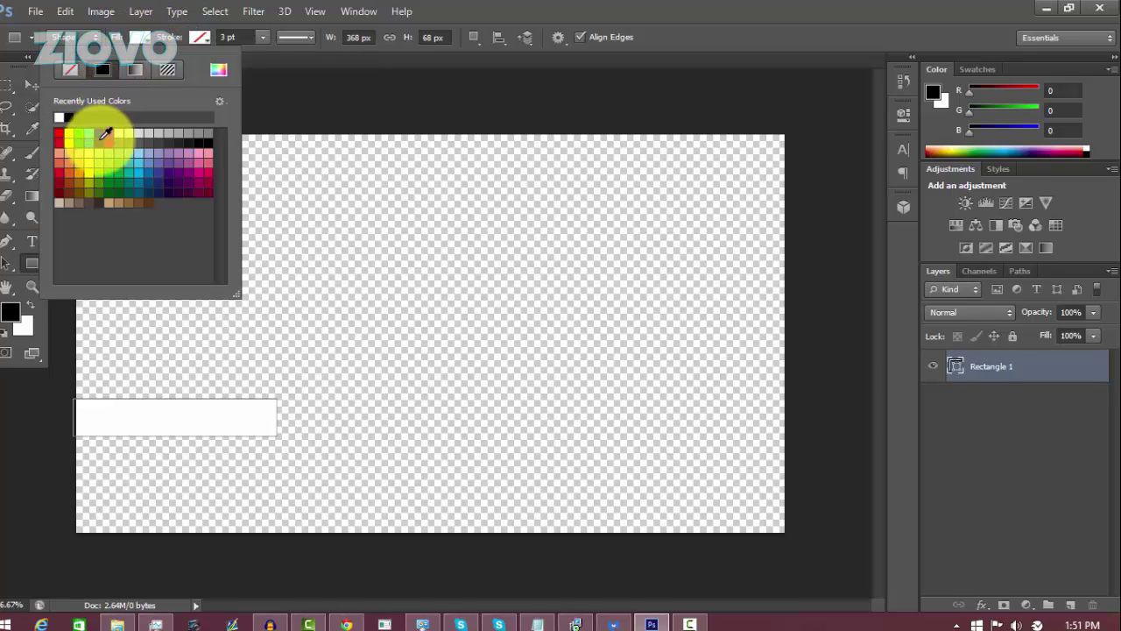
{"action": "left_click", "coordinate": [219, 70]}
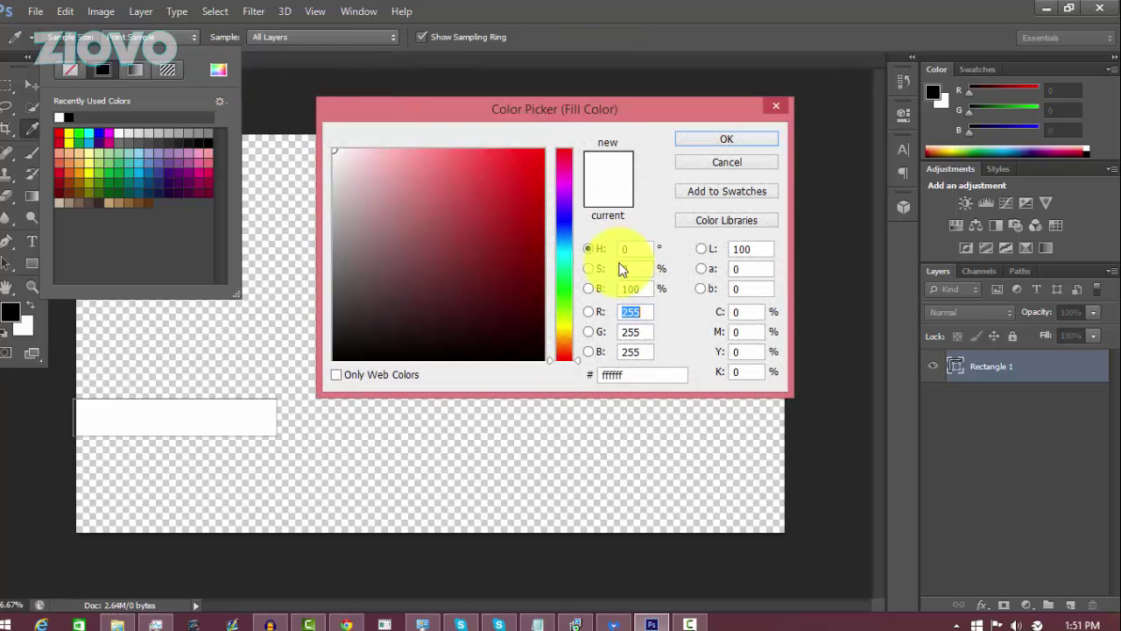
{"action": "left_click", "coordinate": [560, 280]}
{"action": "left_click", "coordinate": [490, 233]}
{"action": "left_click", "coordinate": [499, 181]}
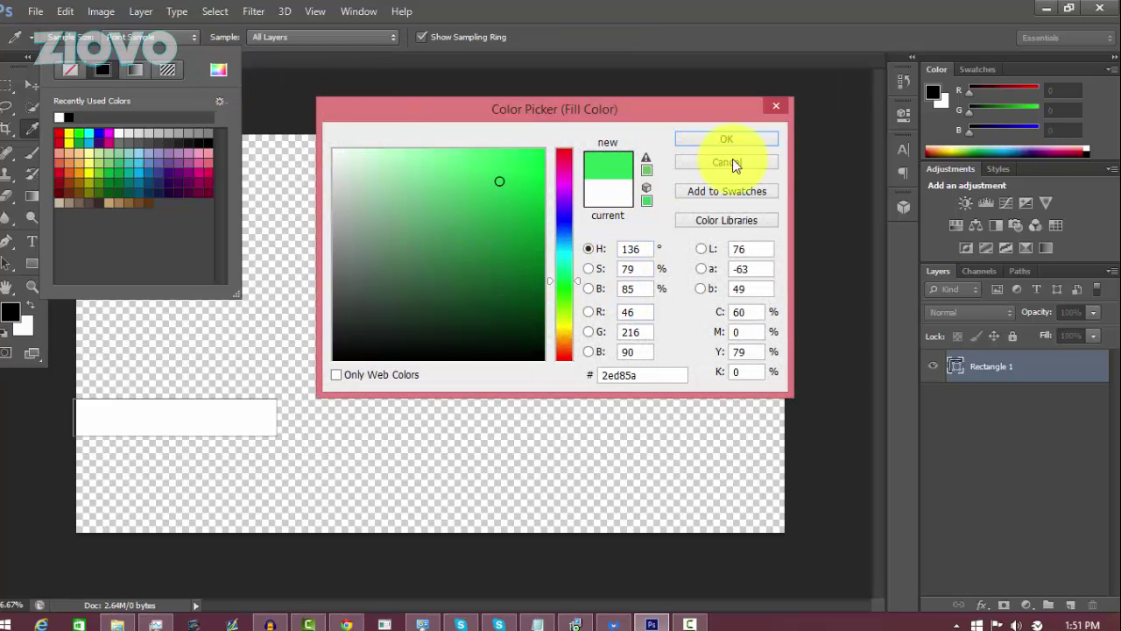
{"action": "left_click", "coordinate": [752, 142]}
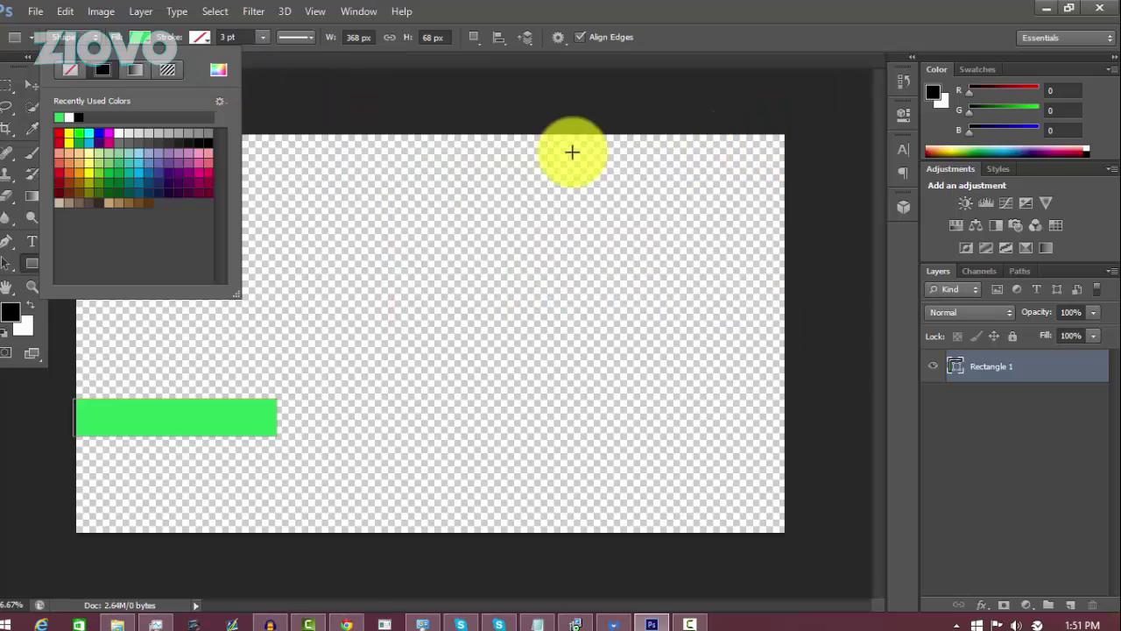
{"action": "left_click", "coordinate": [219, 69]}
{"action": "left_click", "coordinate": [526, 235]}
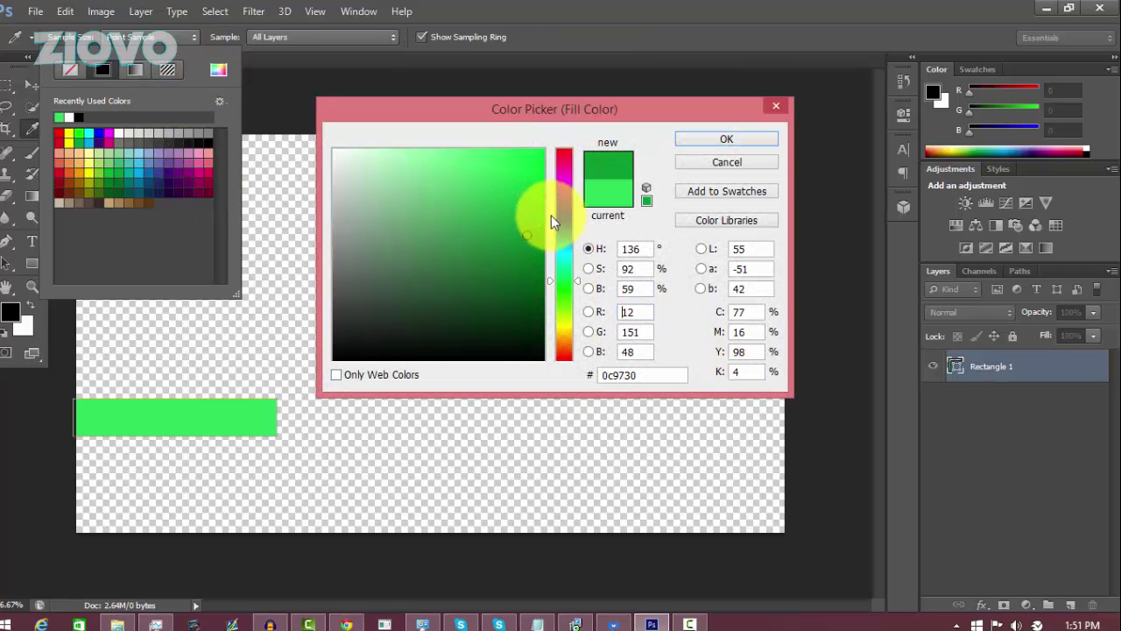
{"action": "left_click", "coordinate": [536, 180]}
{"action": "left_click", "coordinate": [701, 140]}
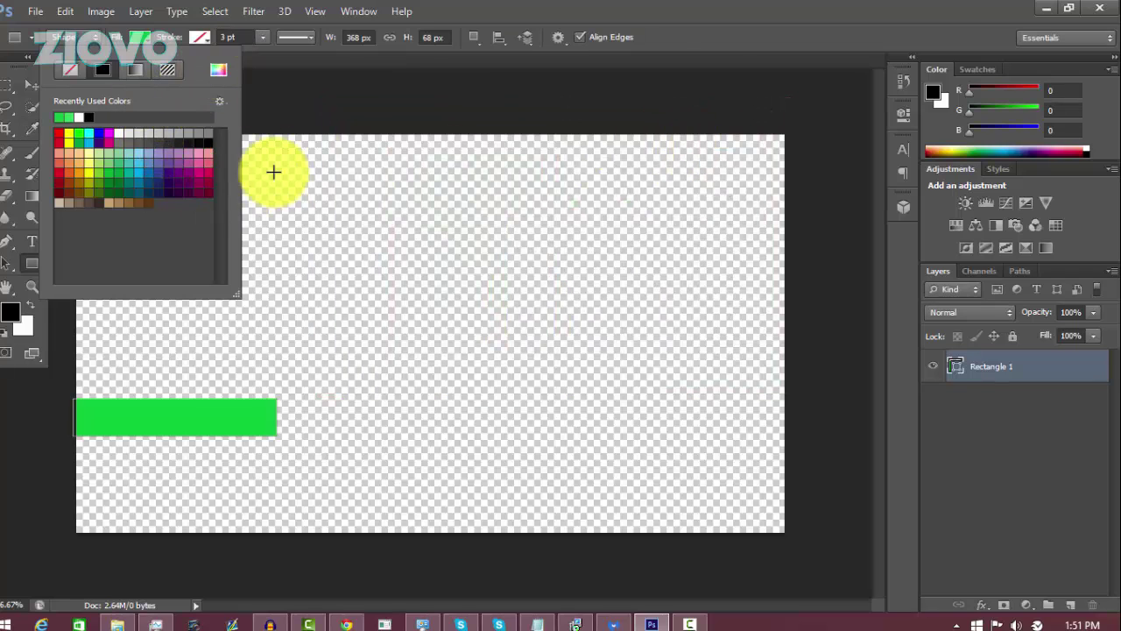
- Give the rectangle a white stroke 7 pt wide
{"action": "left_click", "coordinate": [203, 38]}
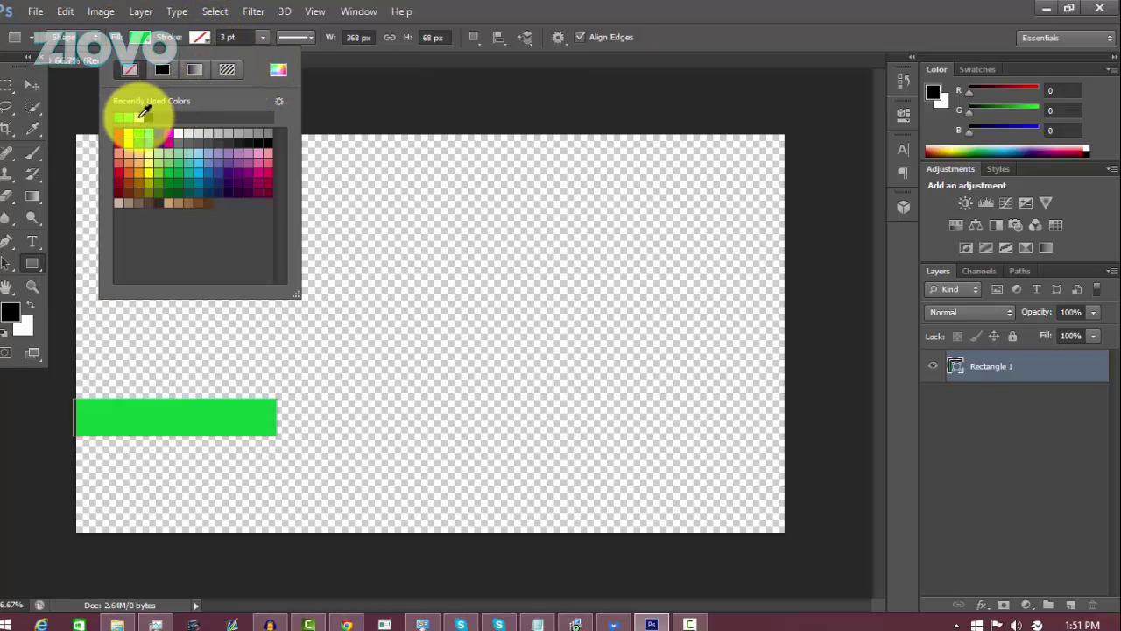
{"action": "left_click", "coordinate": [140, 118]}
{"action": "left_click", "coordinate": [225, 39]}
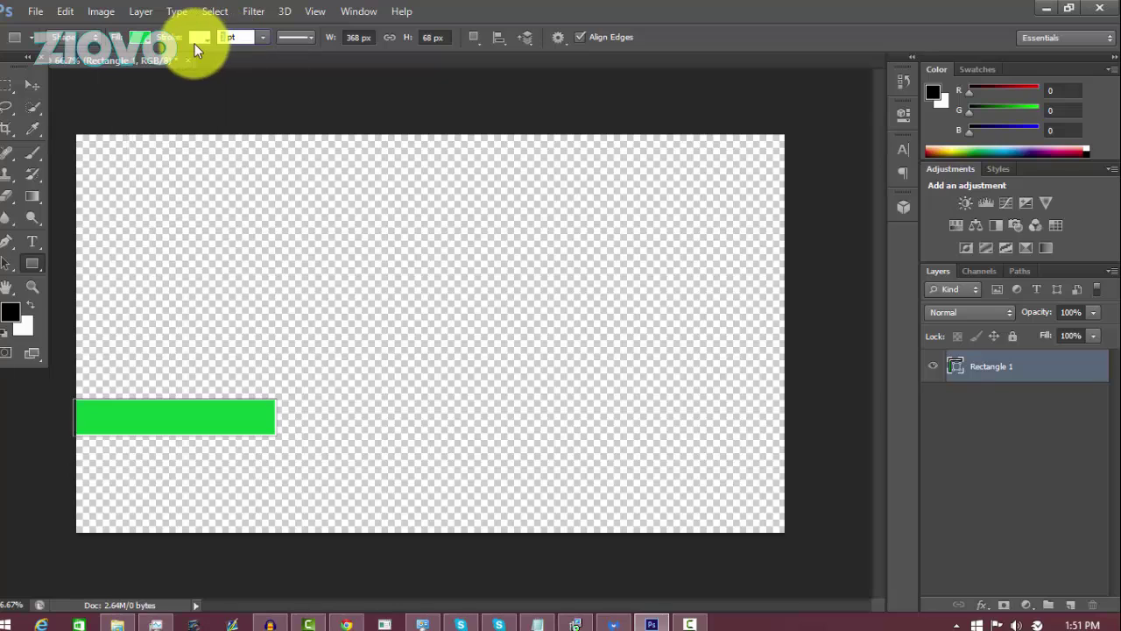
{"action": "type", "text": "7"}
{"action": "key", "text": "Return"}
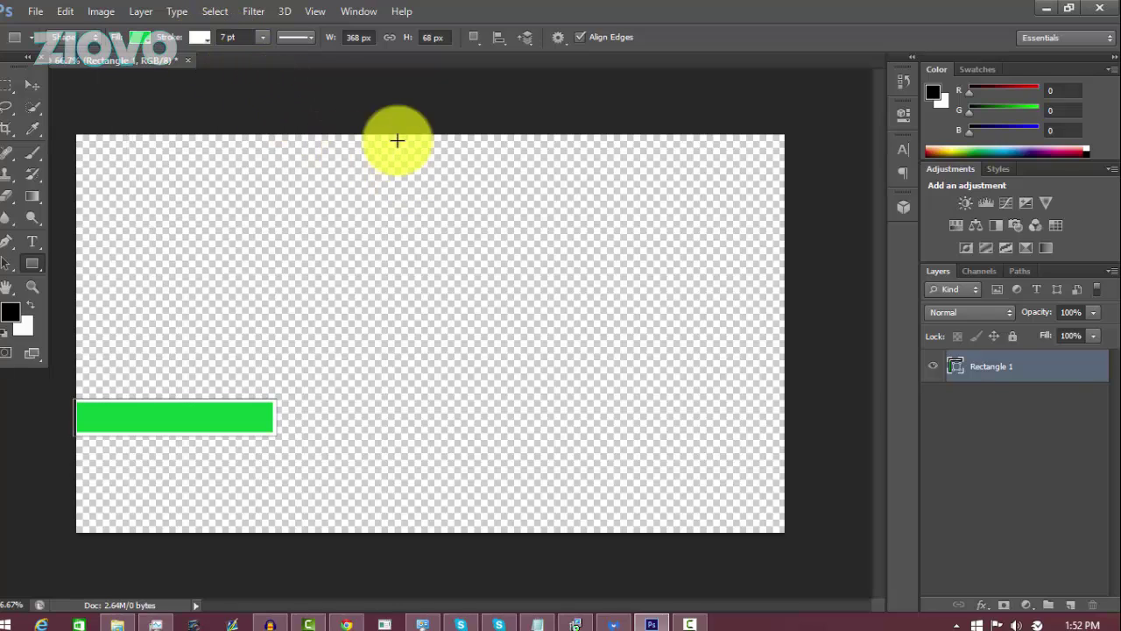
{"action": "left_click", "coordinate": [33, 86]}
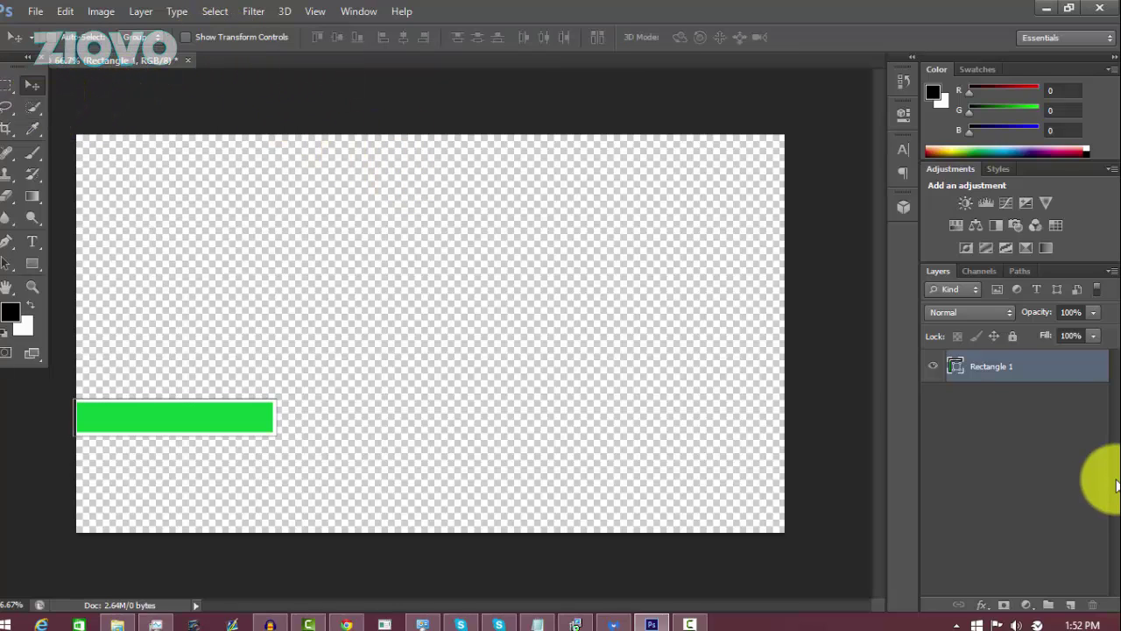
- Add a 10% opacity Gradient Overlay and Bevel & Emboss to the Rectangle 1 layer style
{"action": "right_click", "coordinate": [1043, 371]}
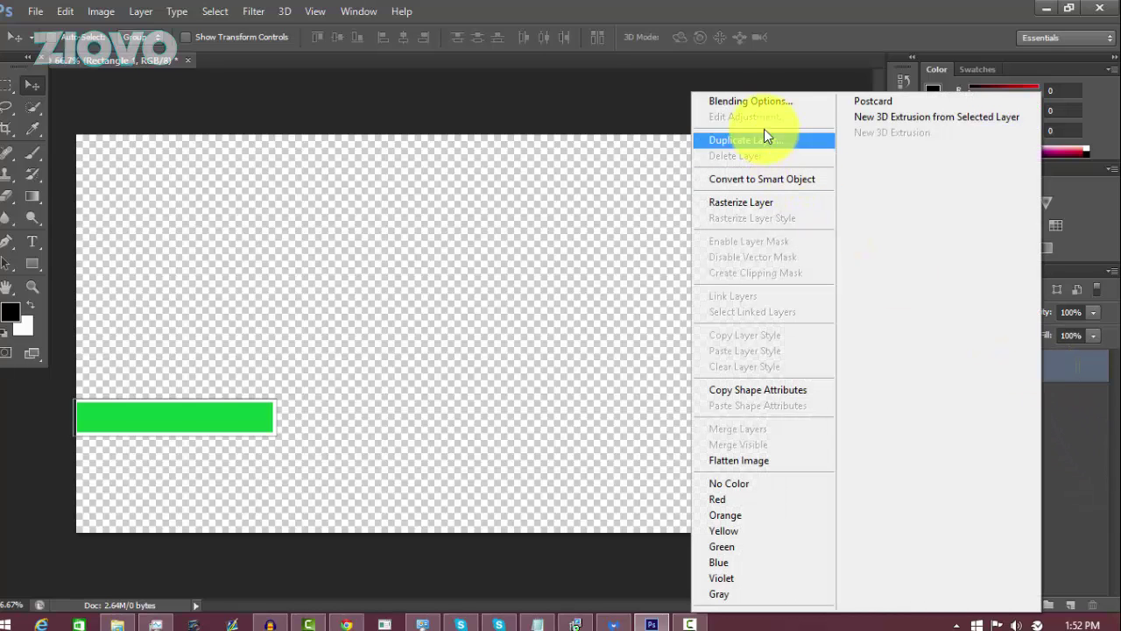
{"action": "left_click", "coordinate": [758, 107]}
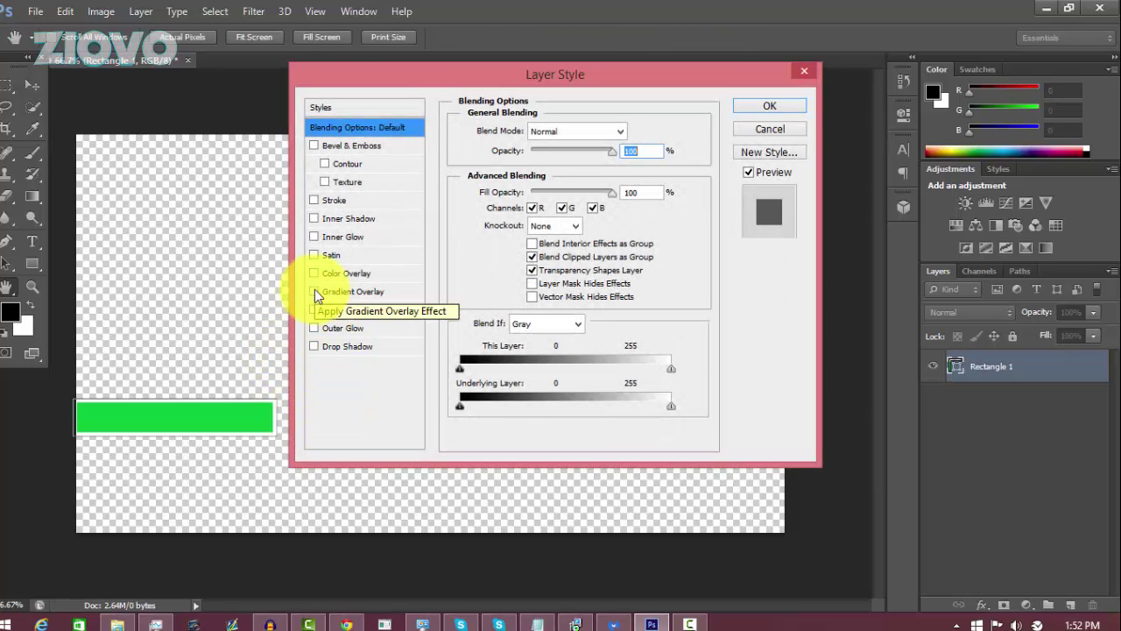
{"action": "left_click", "coordinate": [314, 292]}
{"action": "left_click", "coordinate": [355, 291]}
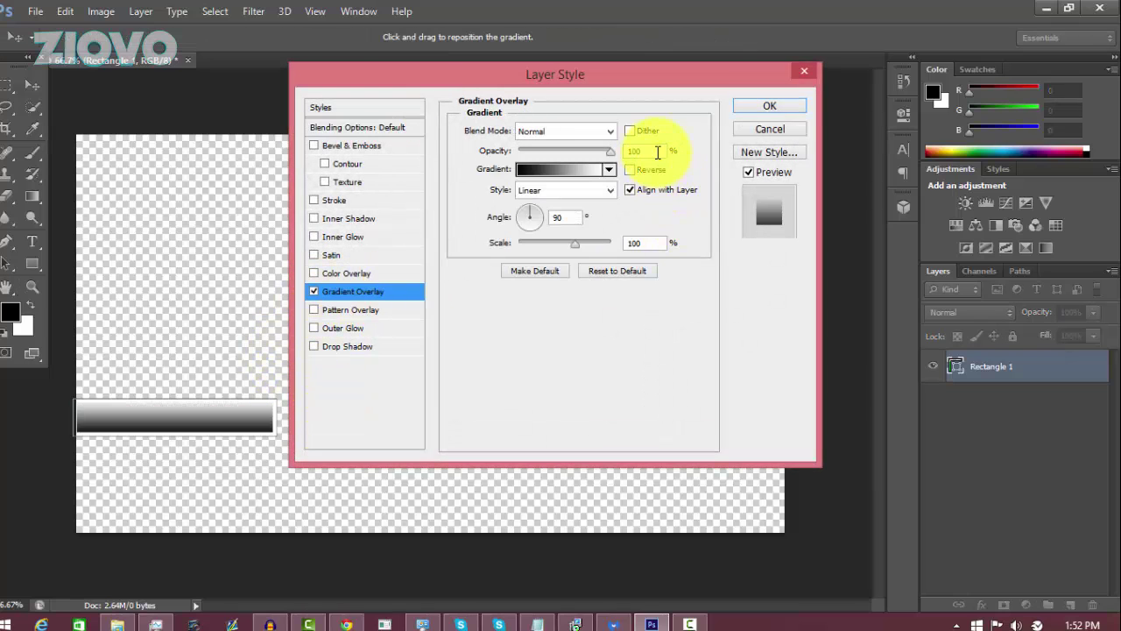
{"action": "left_click", "coordinate": [658, 158]}
{"action": "key", "text": "BackSpace"}
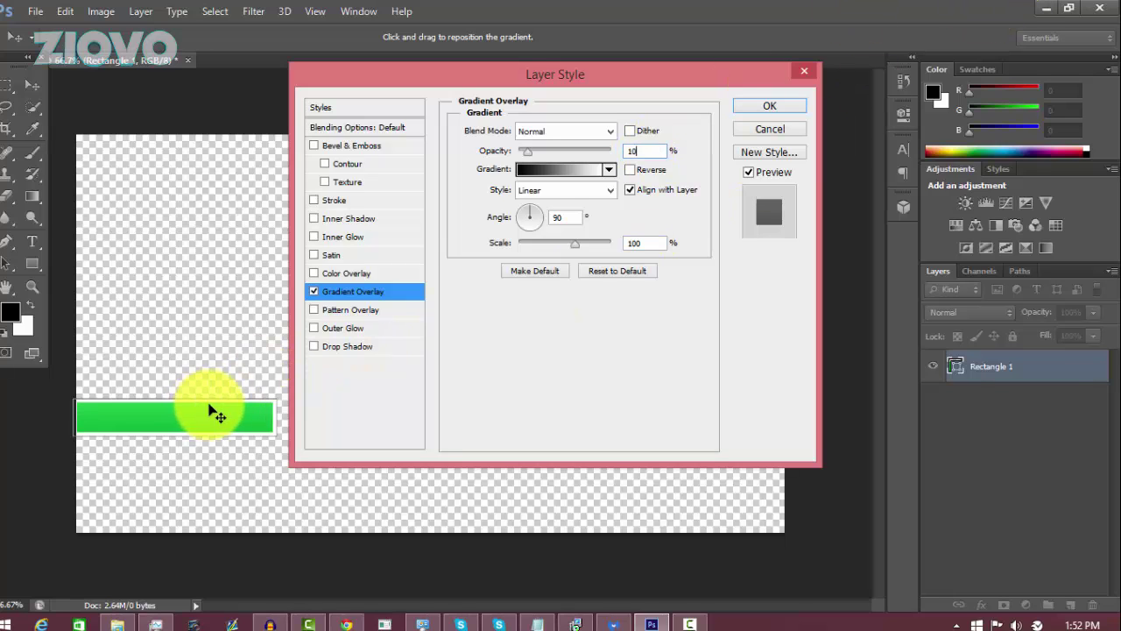
{"action": "key", "text": "Return"}
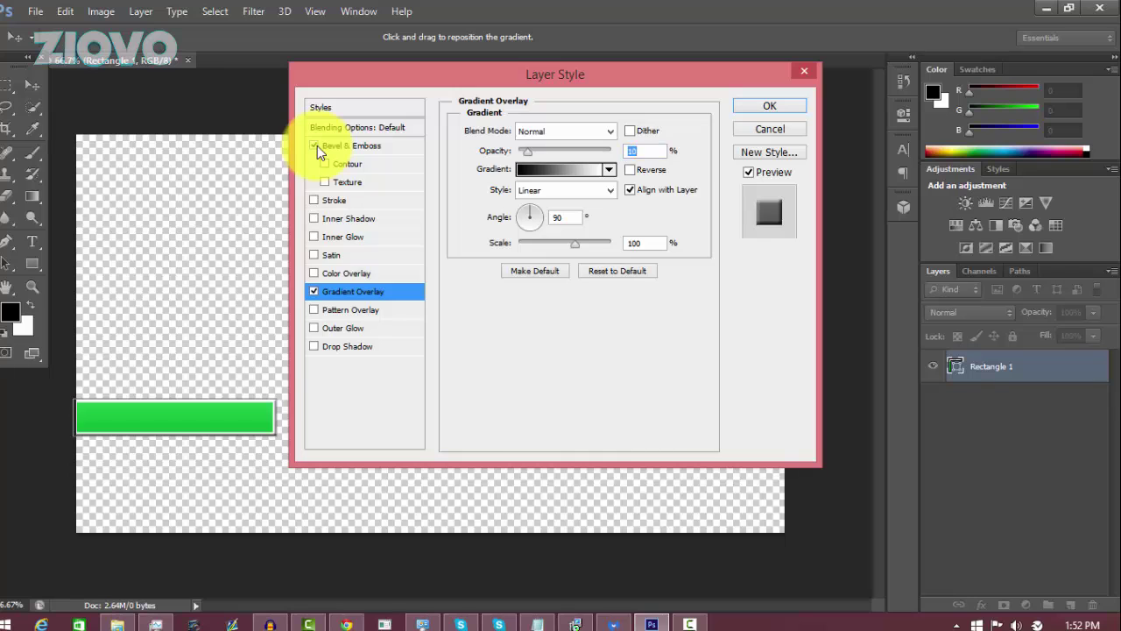
{"action": "left_click", "coordinate": [314, 146]}
{"action": "left_click", "coordinate": [768, 105]}
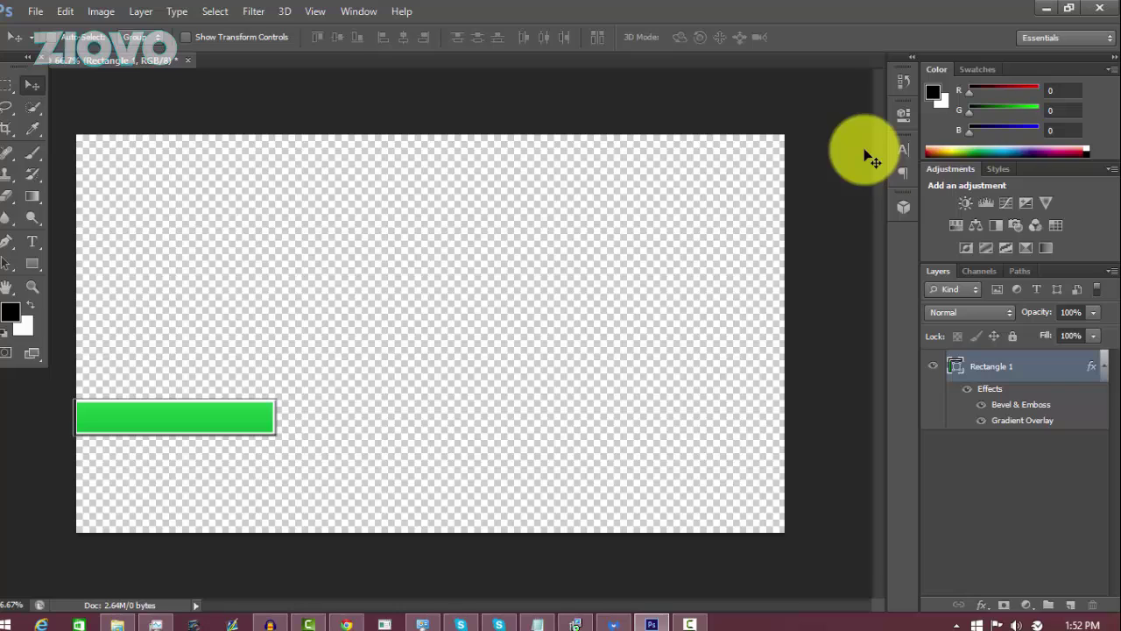
- Add a new layer and start white 36 pt text on the green bar
{"action": "left_click", "coordinate": [1072, 605]}
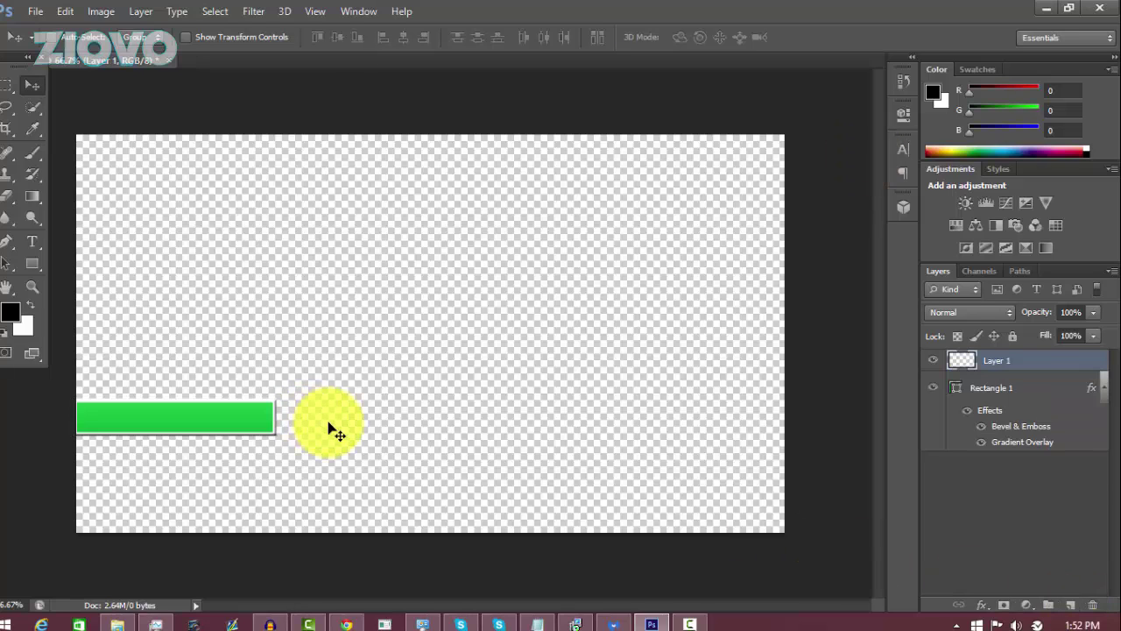
{"action": "left_click", "coordinate": [32, 243]}
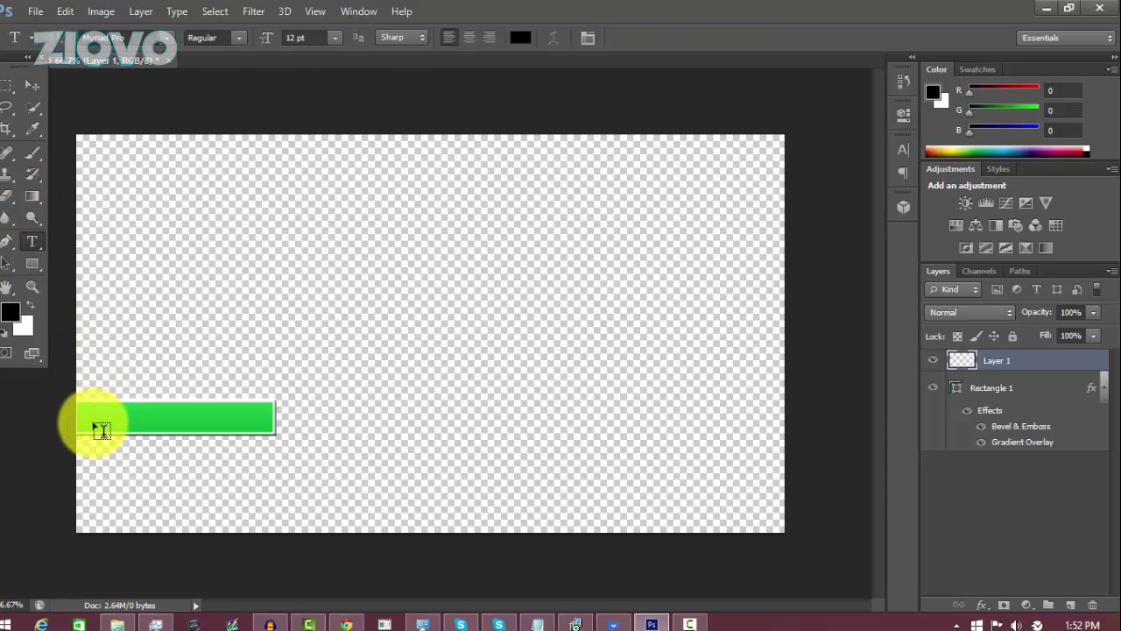
{"action": "left_click", "coordinate": [99, 429]}
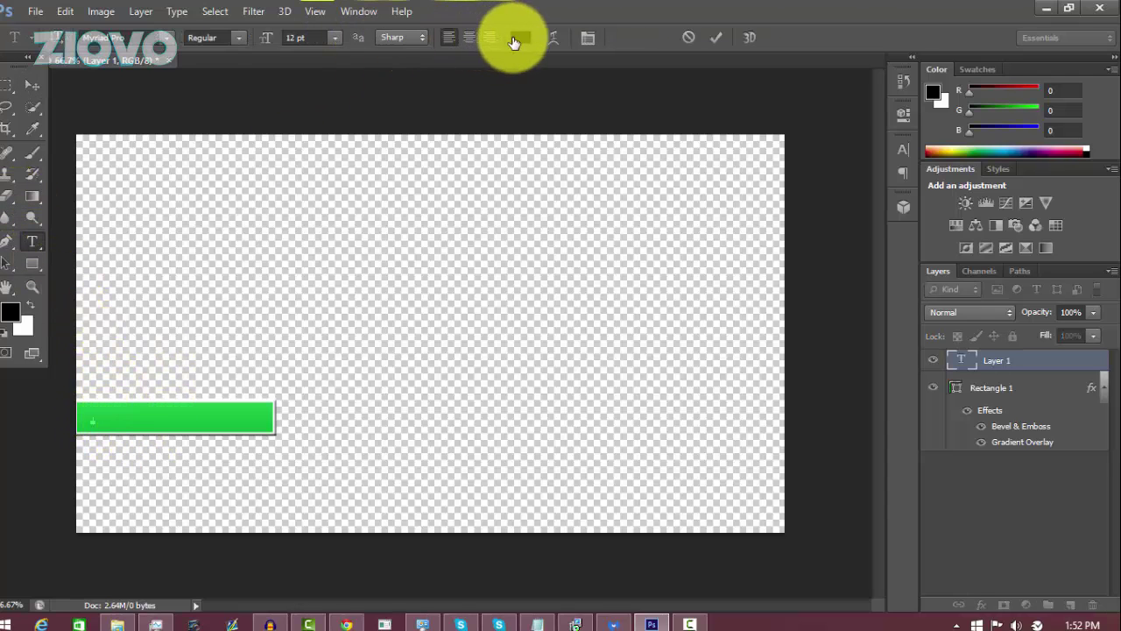
{"action": "left_click", "coordinate": [519, 38]}
{"action": "left_click", "coordinate": [324, 98]}
{"action": "left_click", "coordinate": [720, 139]}
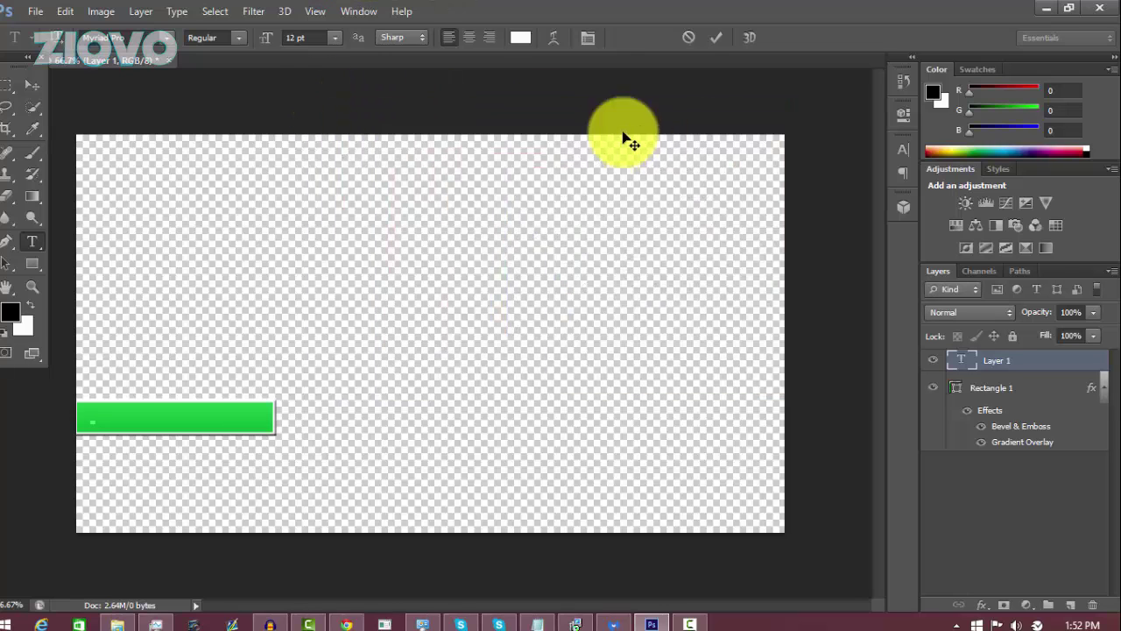
{"action": "left_click", "coordinate": [332, 39]}
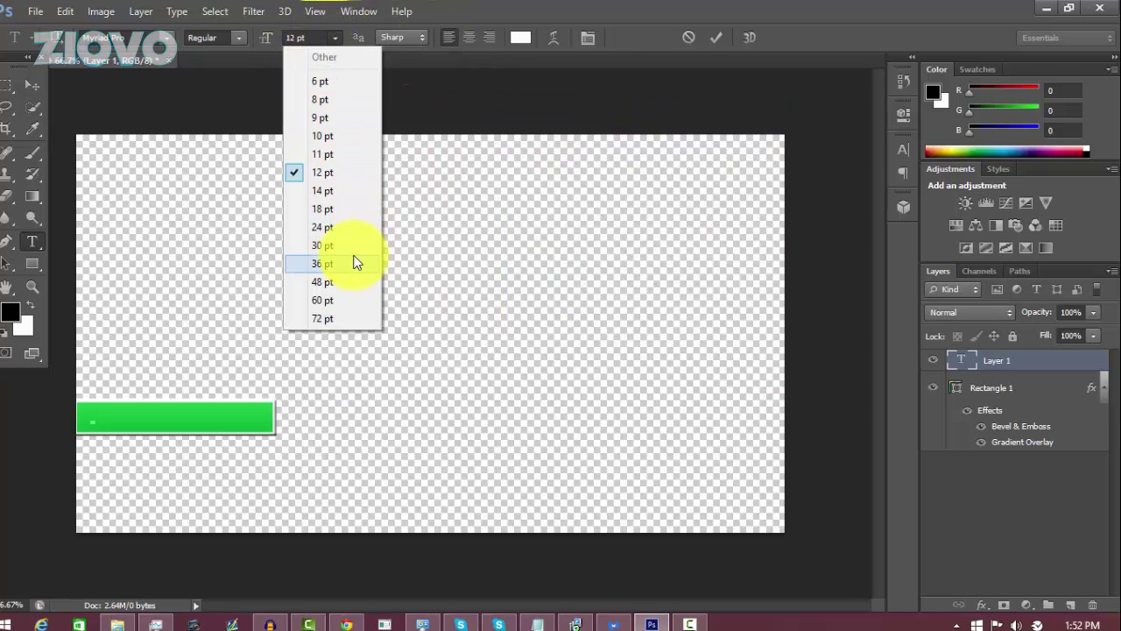
{"action": "left_click", "coordinate": [322, 263]}
- Pick a font, finish typing 'LEAVE A LIKE!', and nudge the text slightly right
{"action": "left_click", "coordinate": [105, 38]}
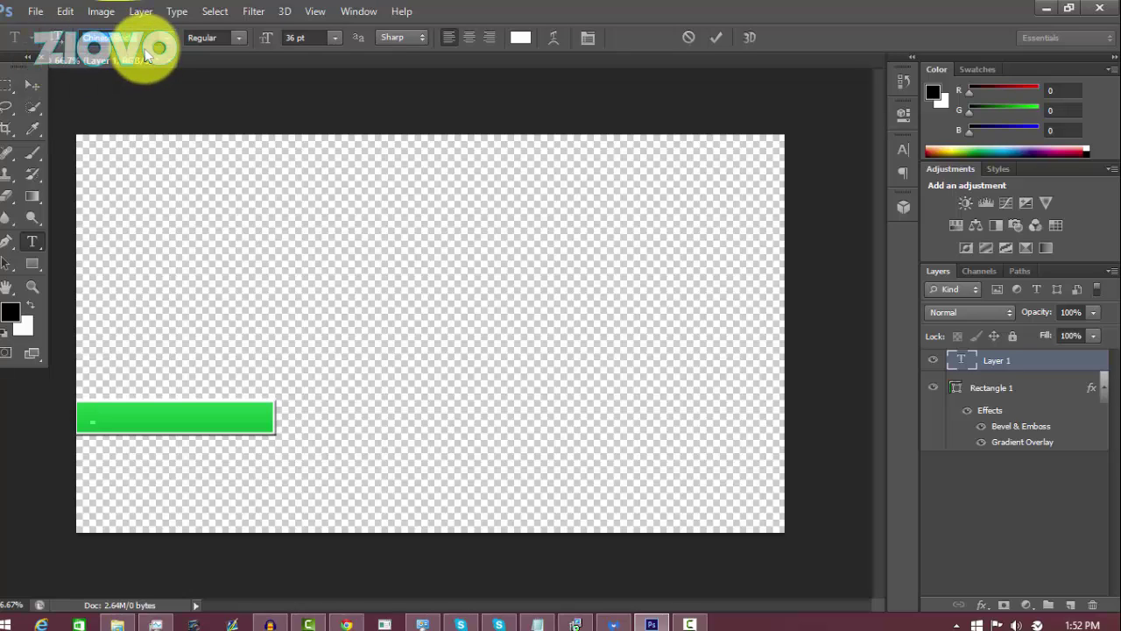
{"action": "key", "text": "Return"}
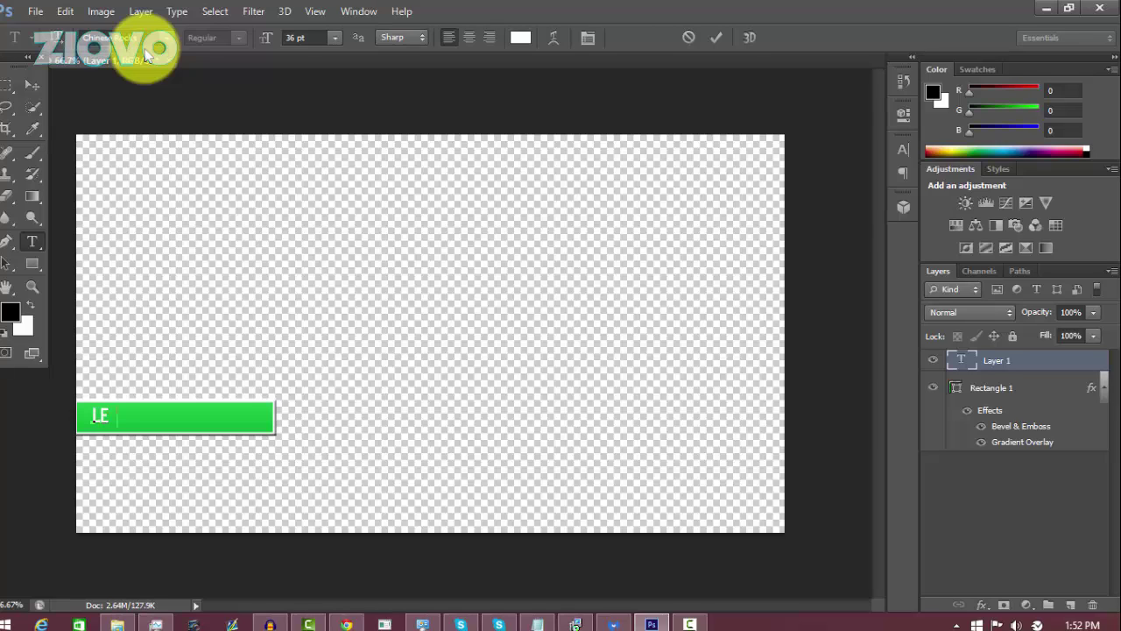
{"action": "type", "text": "!"}
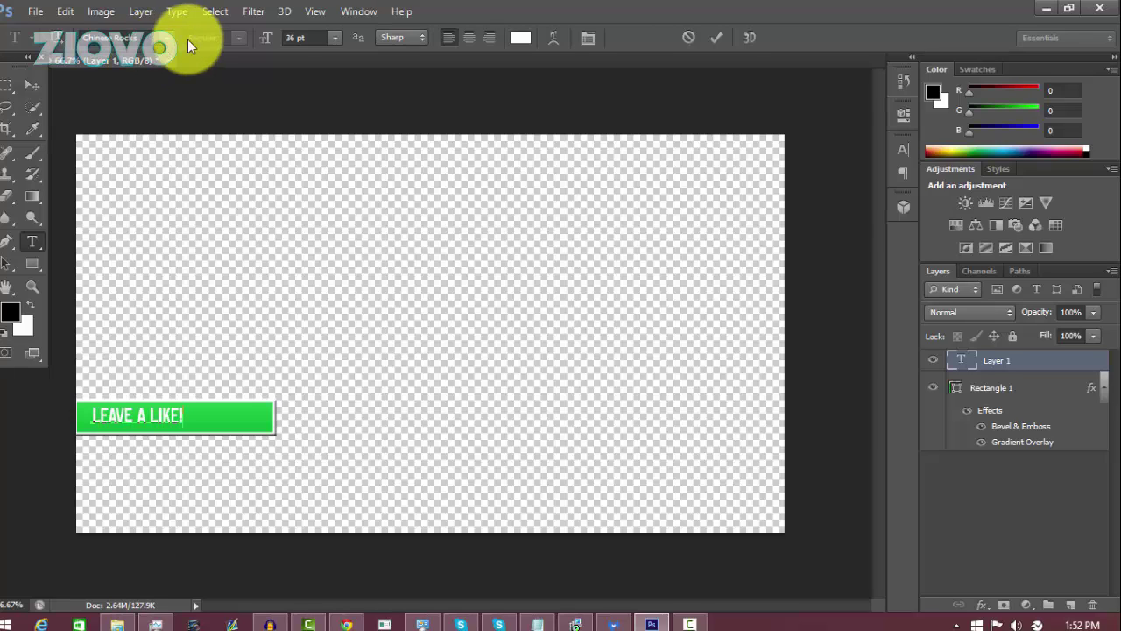
{"action": "left_click", "coordinate": [32, 85]}
{"action": "mouse_move", "coordinate": [153, 421]}
{"action": "left_mouse_down"}
{"action": "mouse_move", "coordinate": [155, 407]}
{"action": "mouse_move", "coordinate": [185, 422]}
{"action": "mouse_move", "coordinate": [228, 416]}
{"action": "mouse_move", "coordinate": [145, 418]}
{"action": "left_mouse_up"}
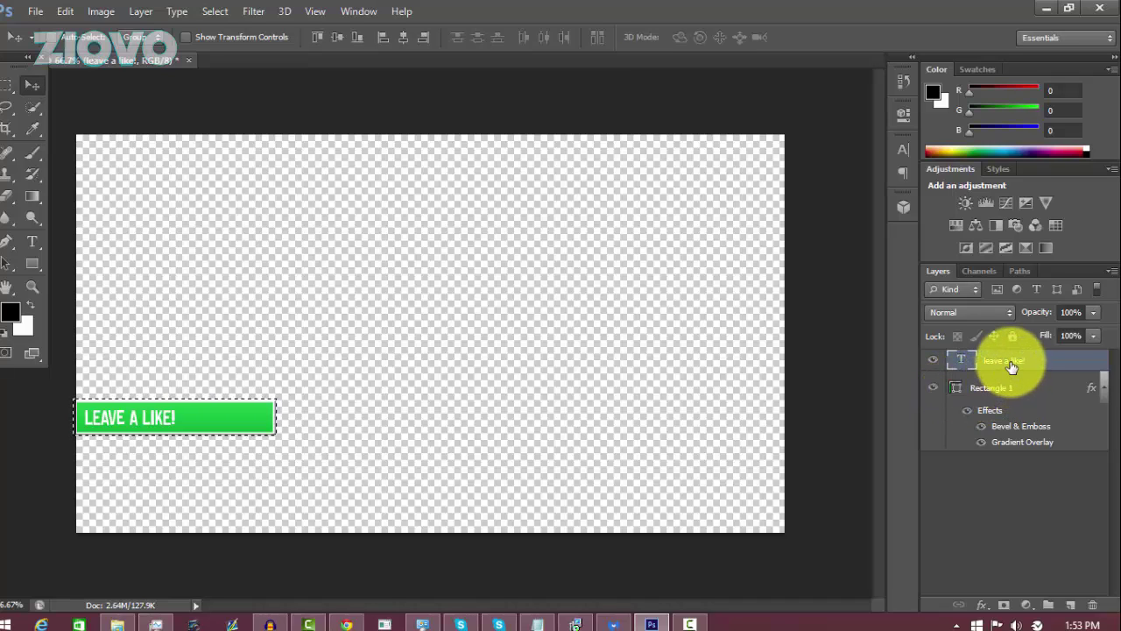
- Align the text to the bar's vertical centre, undoing a trial horizontal centring, then deselect
{"action": "left_click", "coordinate": [142, 11]}
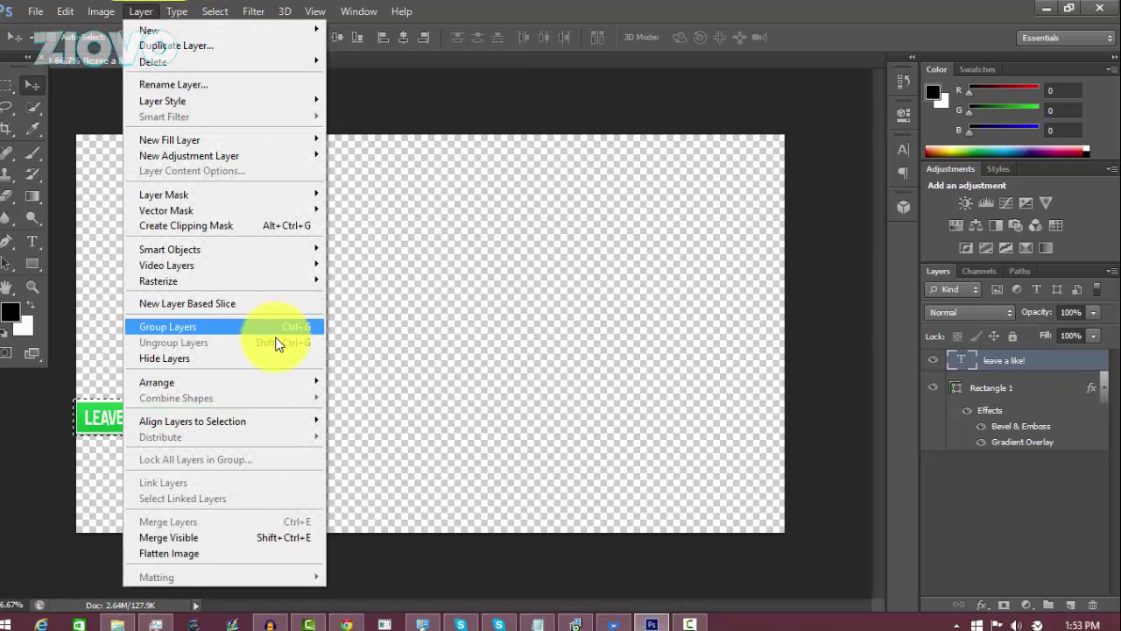
{"action": "mouse_move", "coordinate": [296, 421]}
{"action": "left_click", "coordinate": [358, 435]}
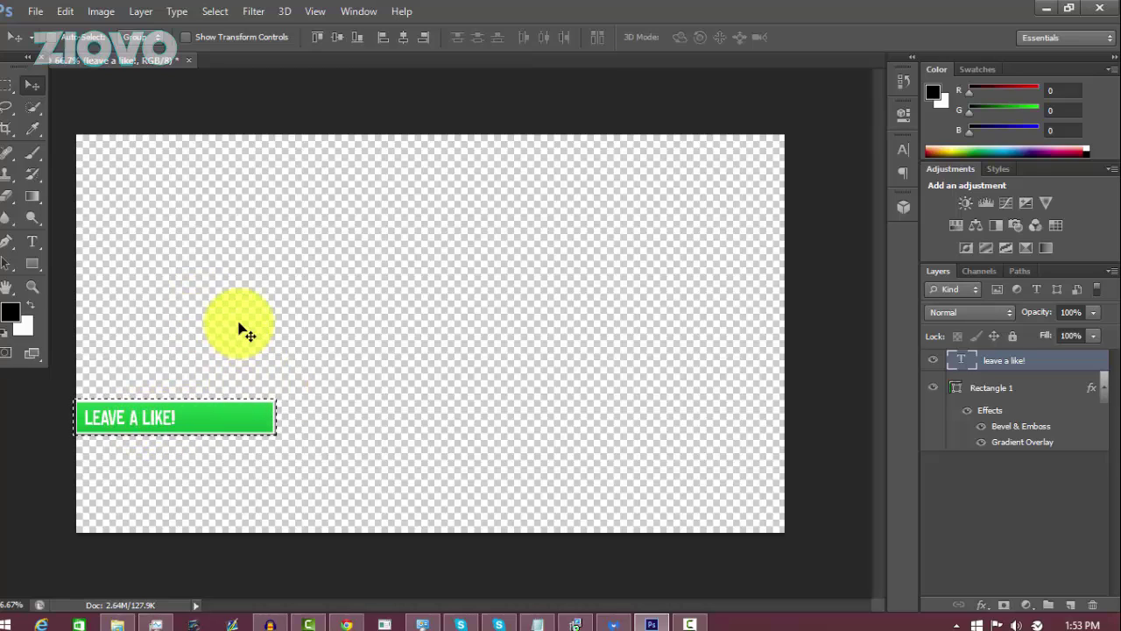
{"action": "left_click", "coordinate": [140, 11]}
{"action": "mouse_move", "coordinate": [291, 421]}
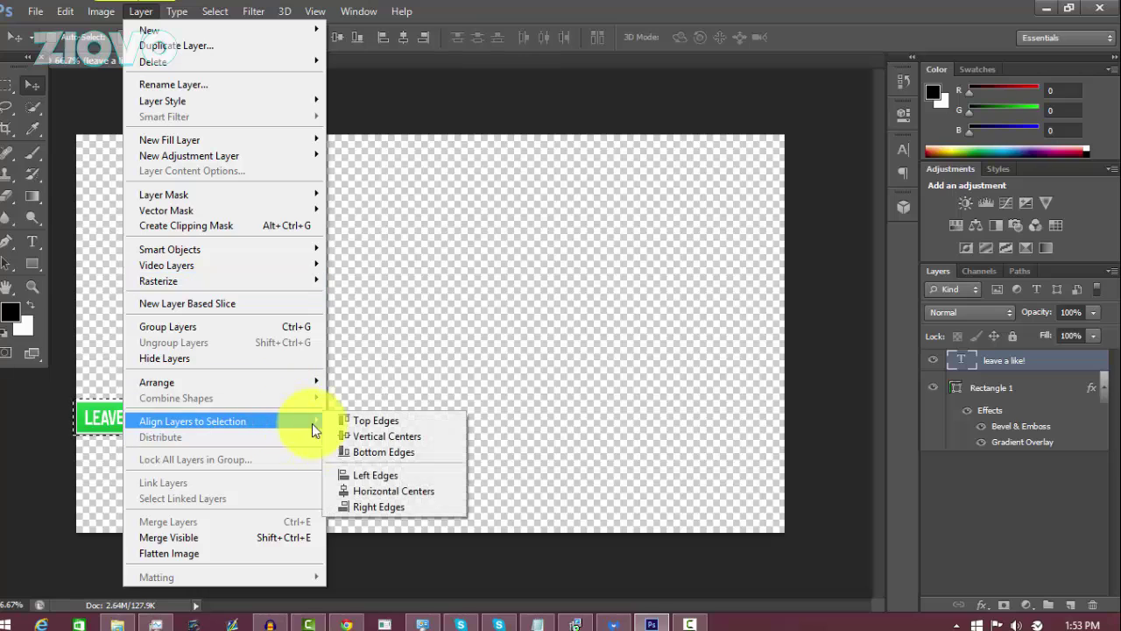
{"action": "left_click", "coordinate": [386, 493]}
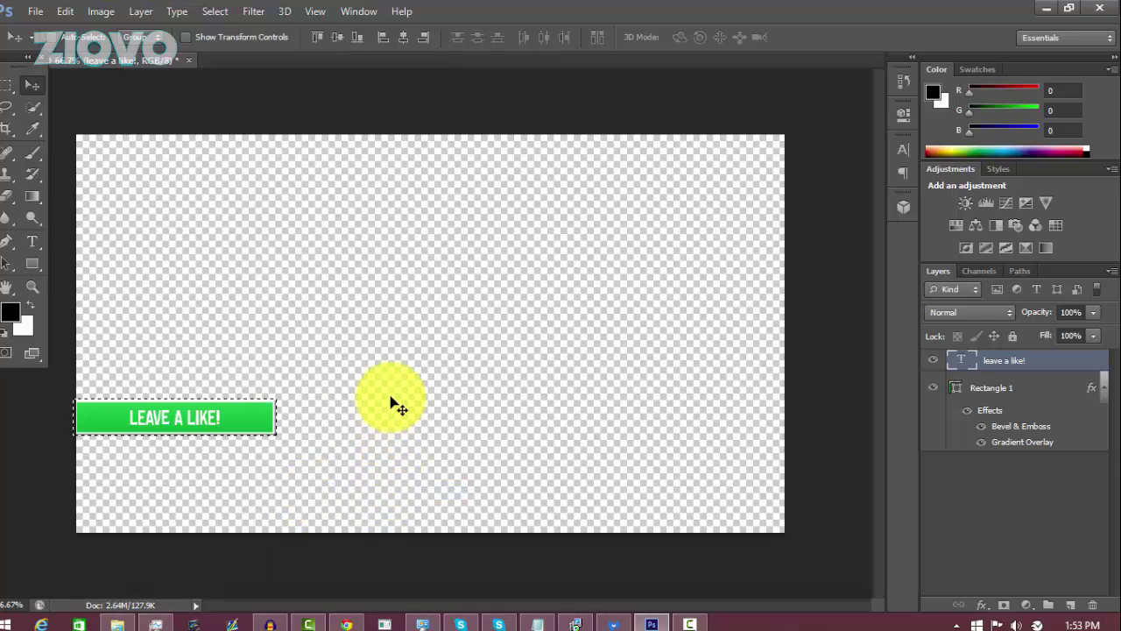
{"action": "key", "text": "ctrl+z"}
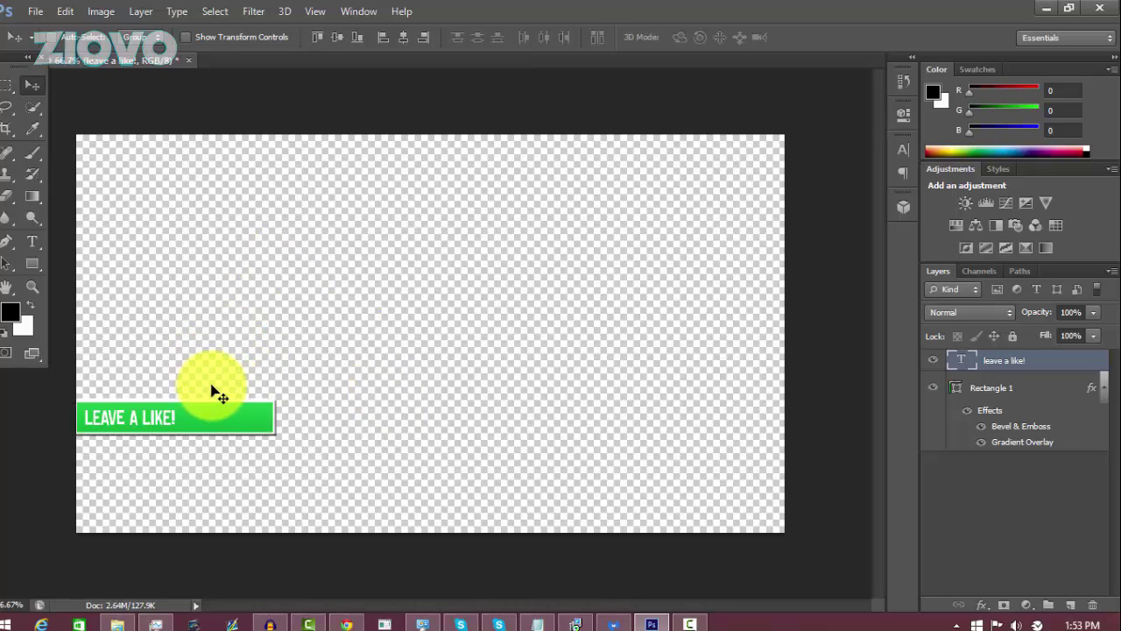
{"action": "key", "text": "ctrl+d"}
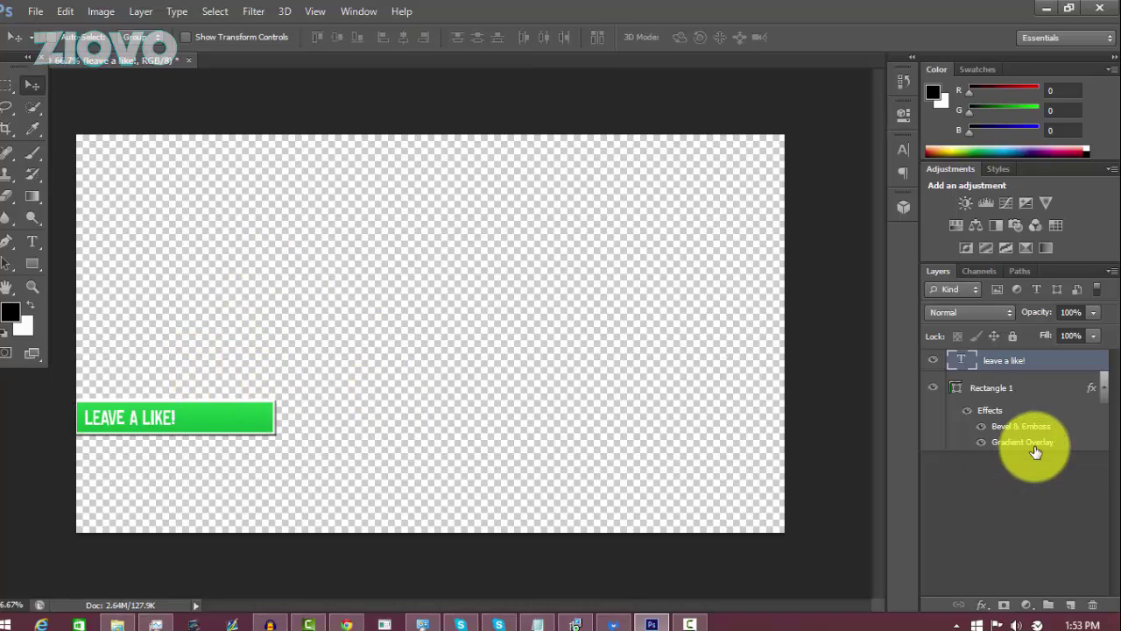
{"action": "key", "text": "ctrl+t"}
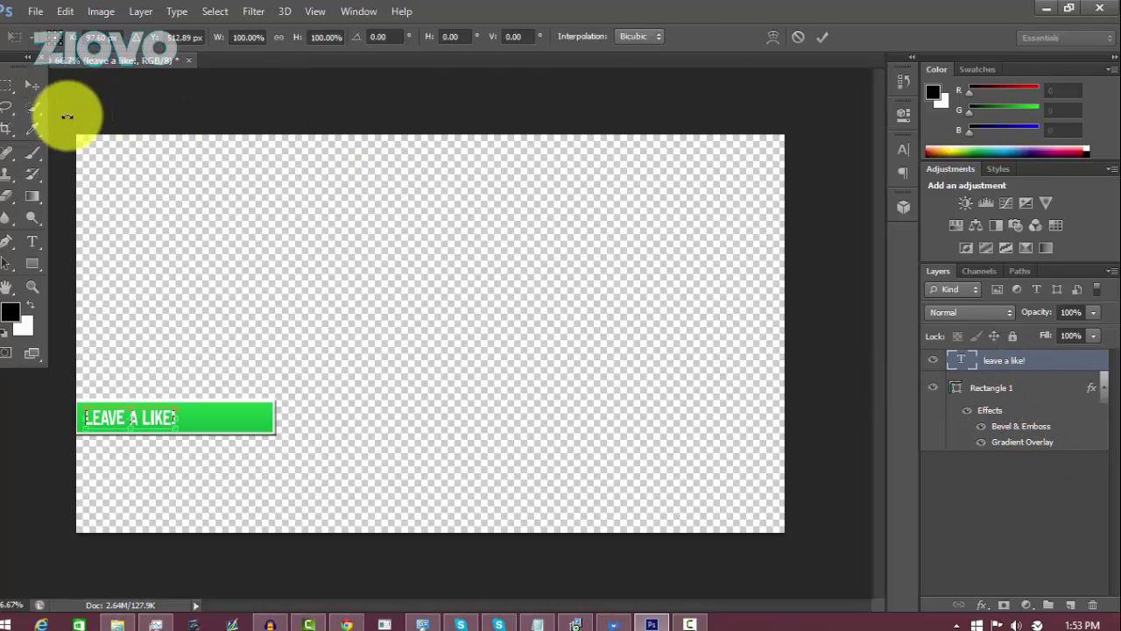
- Narrow the green bar to about 75% width around the text, then open the text layer's options
{"action": "left_click", "coordinate": [32, 87]}
{"action": "left_click", "coordinate": [1024, 393]}
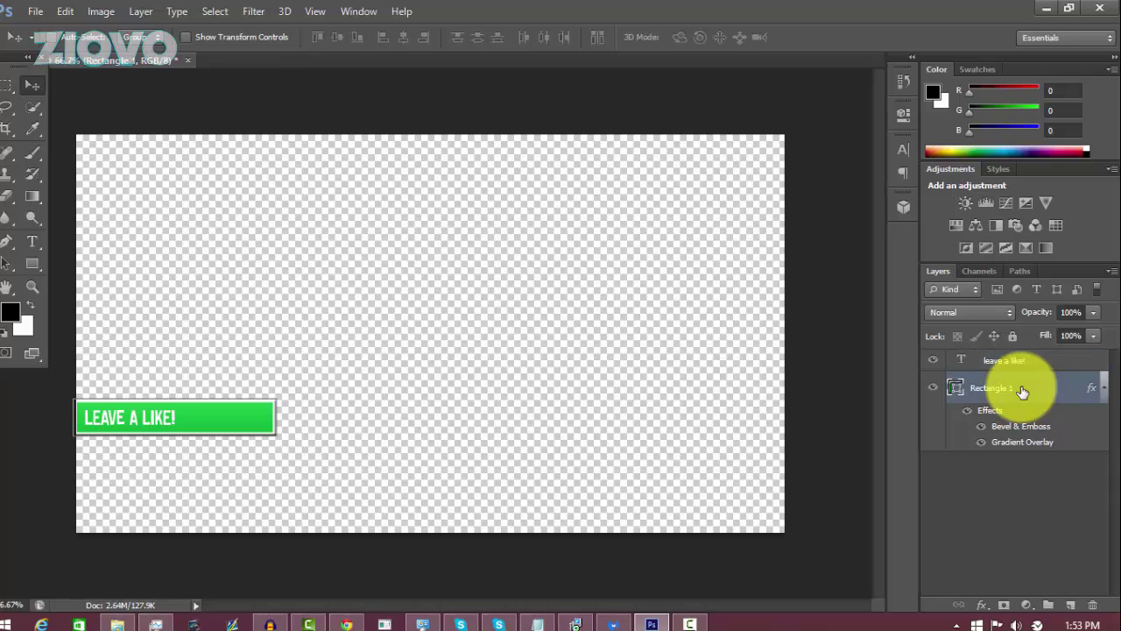
{"action": "key", "text": "ctrl+t"}
{"action": "left_click_drag", "start_coordinate": [274, 418], "coordinate": [226, 421]}
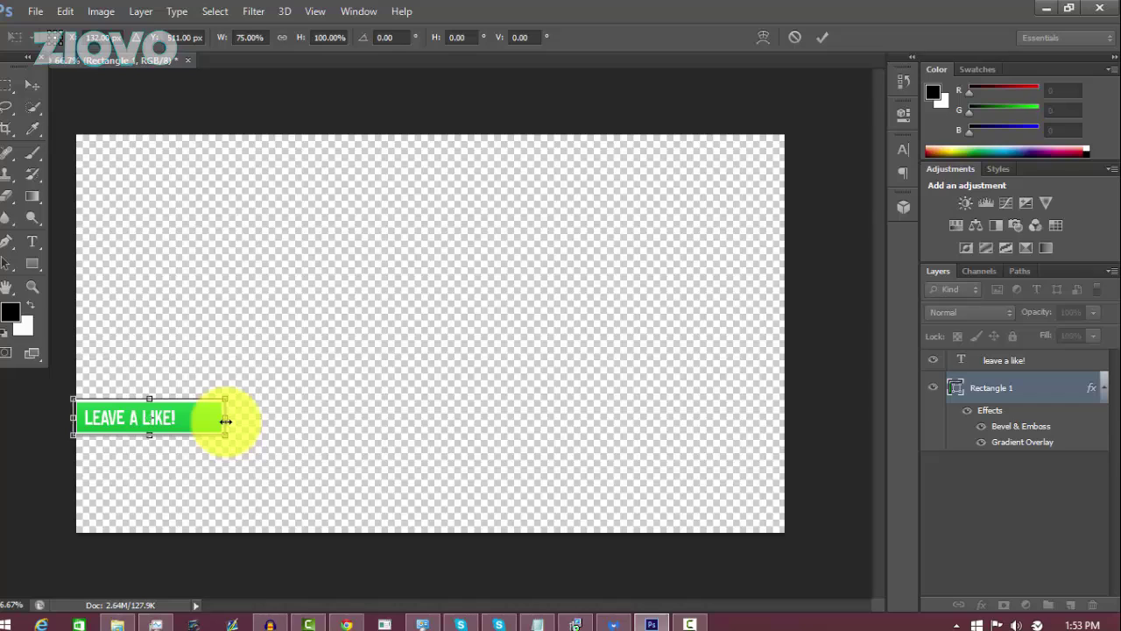
{"action": "left_click", "coordinate": [821, 37]}
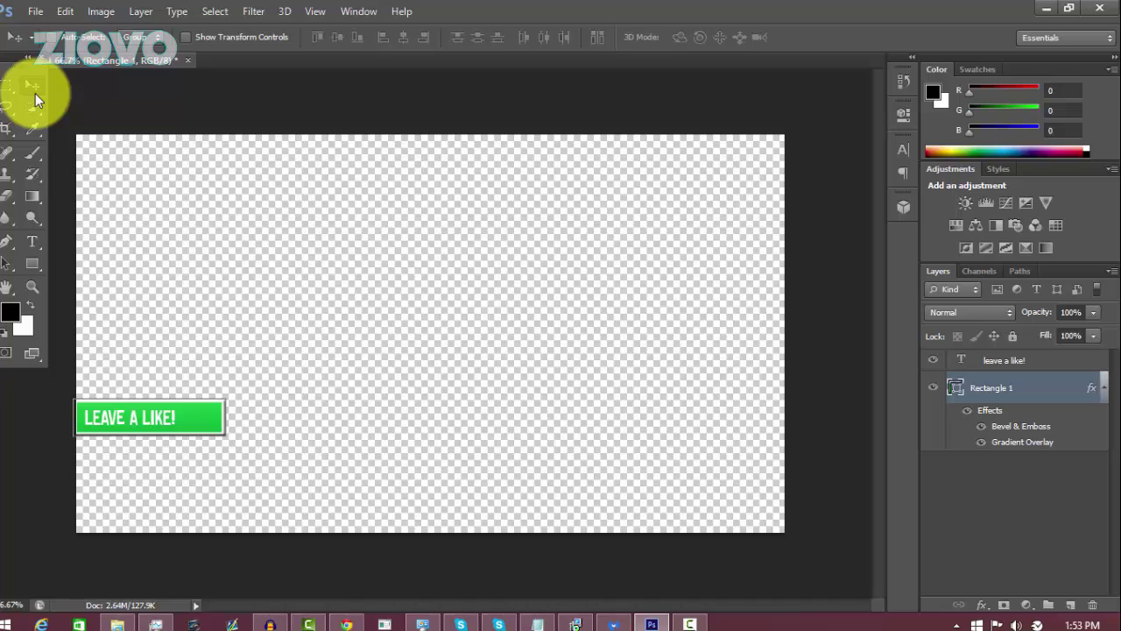
{"action": "left_click", "coordinate": [1030, 362]}
{"action": "right_click", "coordinate": [1028, 361]}
- Give the text layer a 10% opacity Gradient Overlay with Bevel & Emboss switched off
{"action": "left_click", "coordinate": [755, 108]}
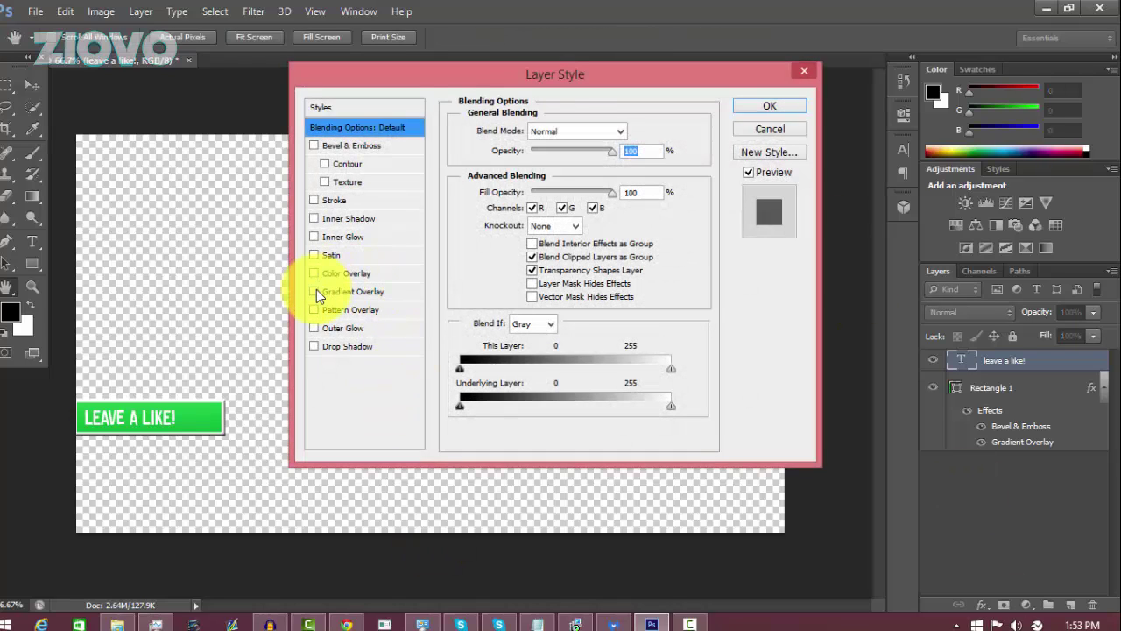
{"action": "left_click", "coordinate": [355, 291]}
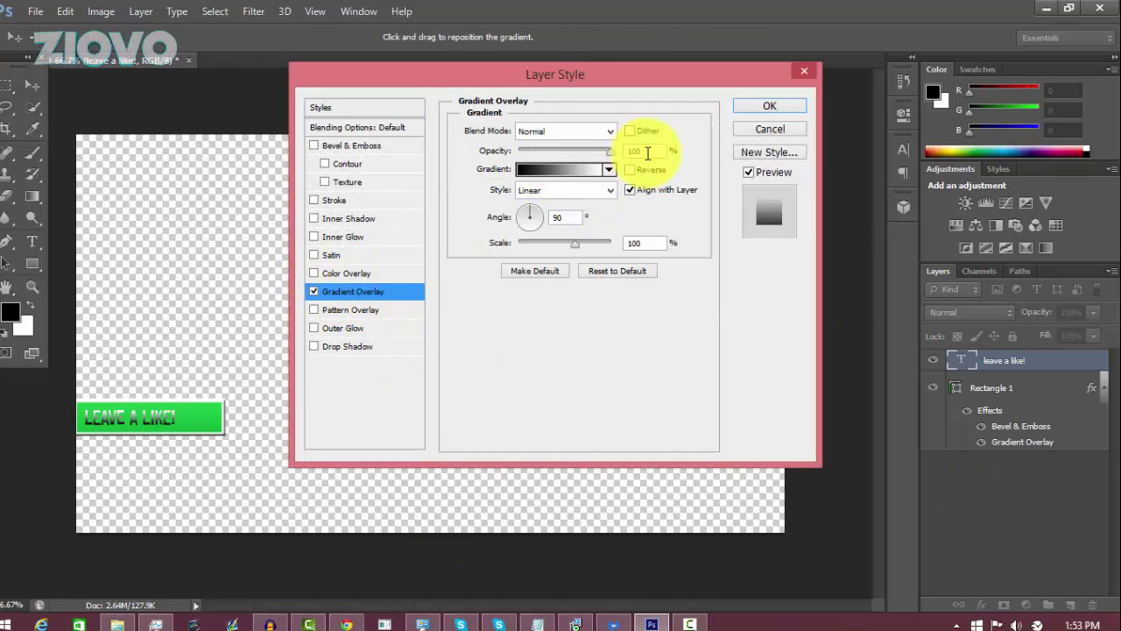
{"action": "type", "text": "10"}
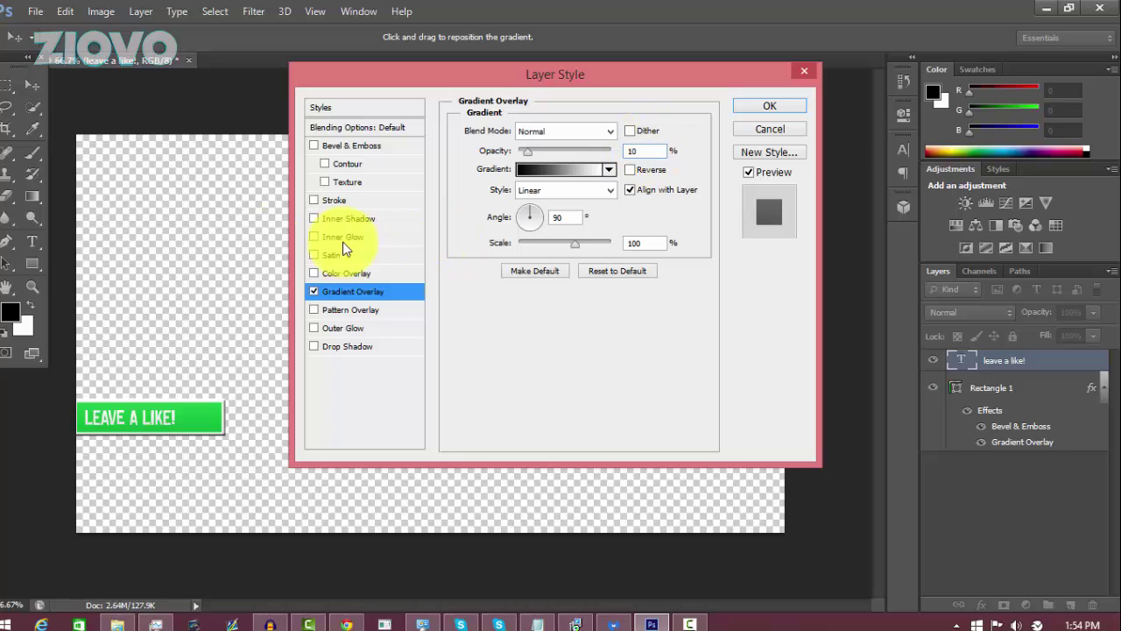
{"action": "left_click", "coordinate": [137, 421]}
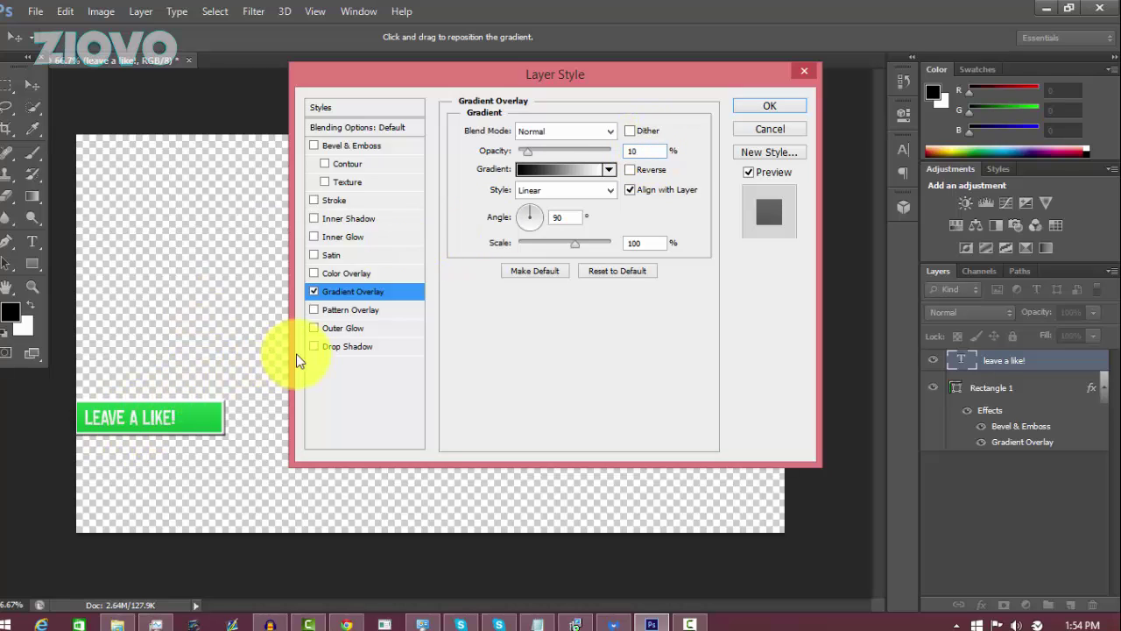
{"action": "left_click", "coordinate": [316, 145]}
{"action": "left_click", "coordinate": [769, 106]}
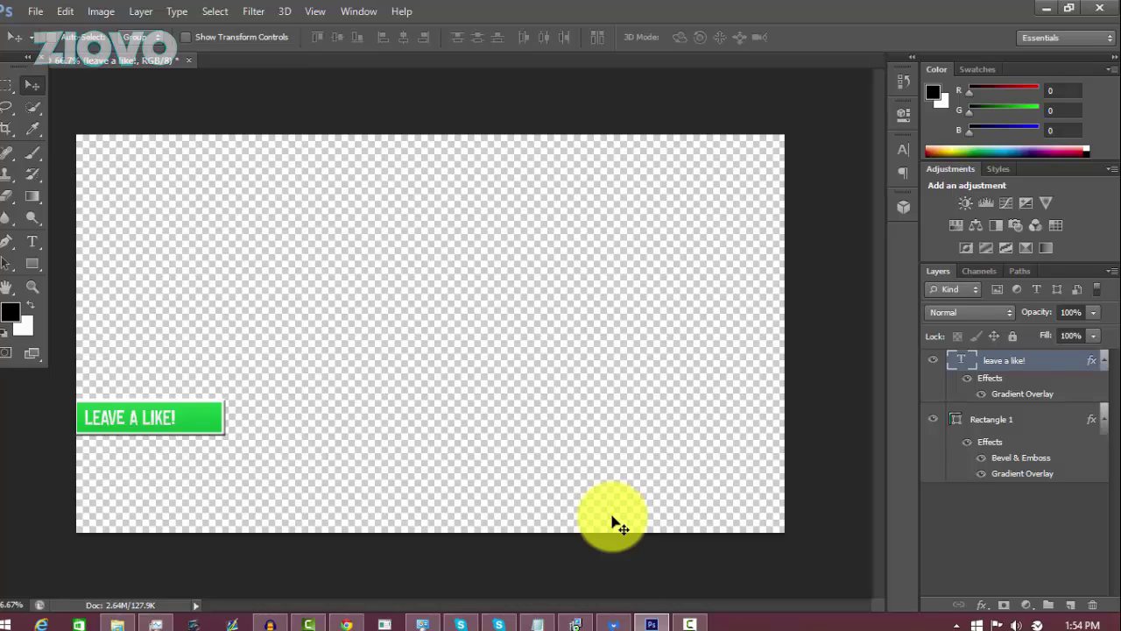
- Search Google Images for 'twitter logo png' and preview the blue bird image
{"action": "left_click", "coordinate": [355, 618]}
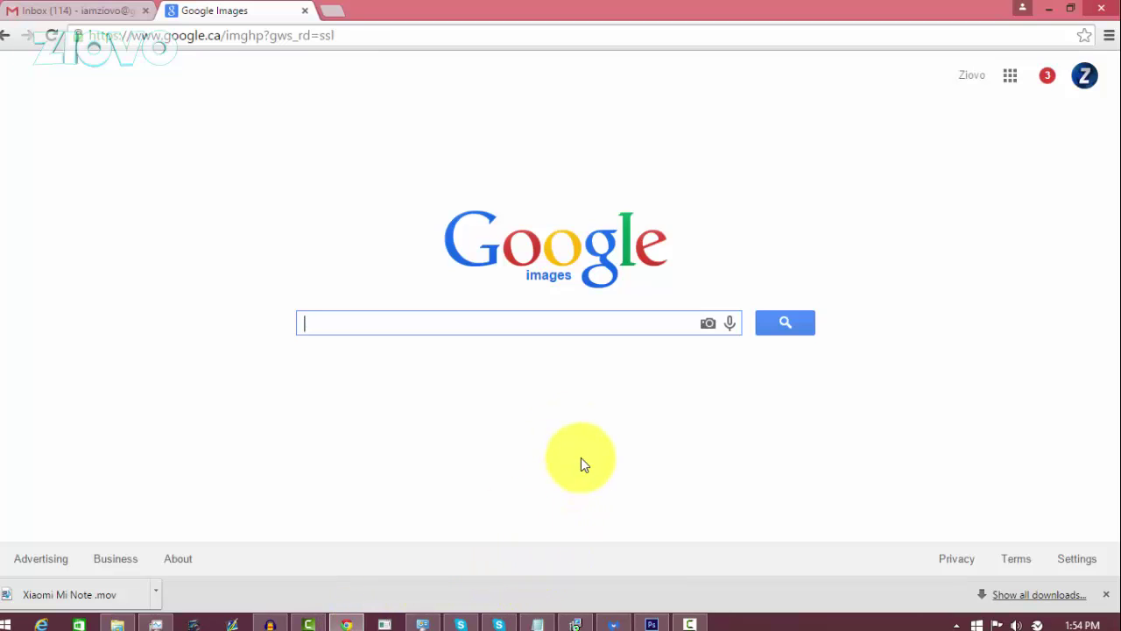
{"action": "type", "text": "twitte"}
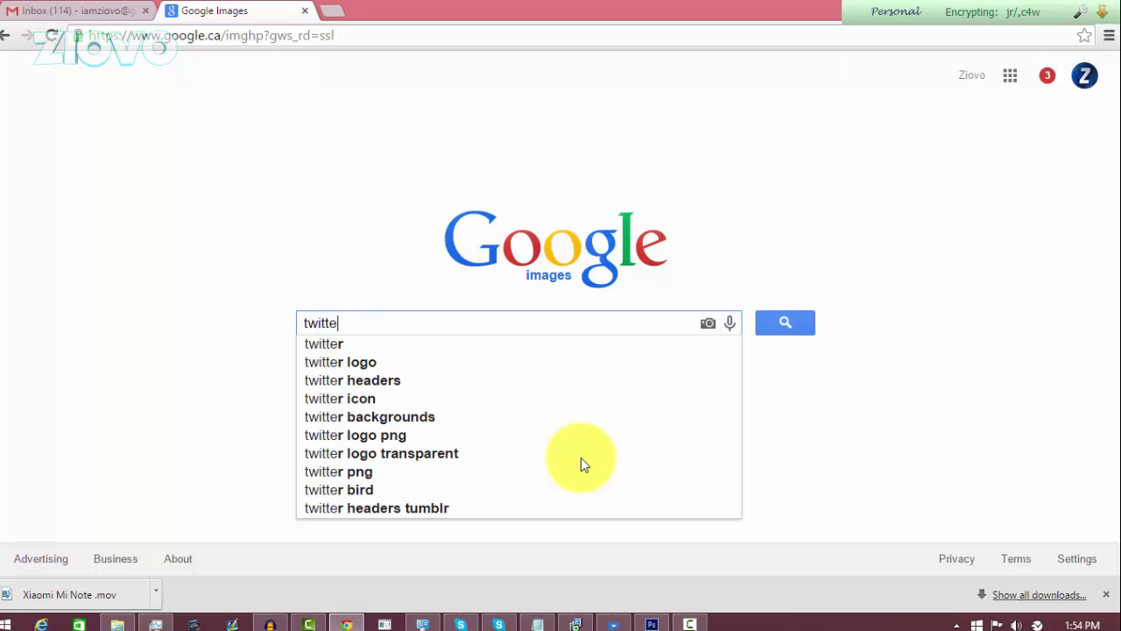
{"action": "type", "text": "r logo png"}
{"action": "key", "text": "Return"}
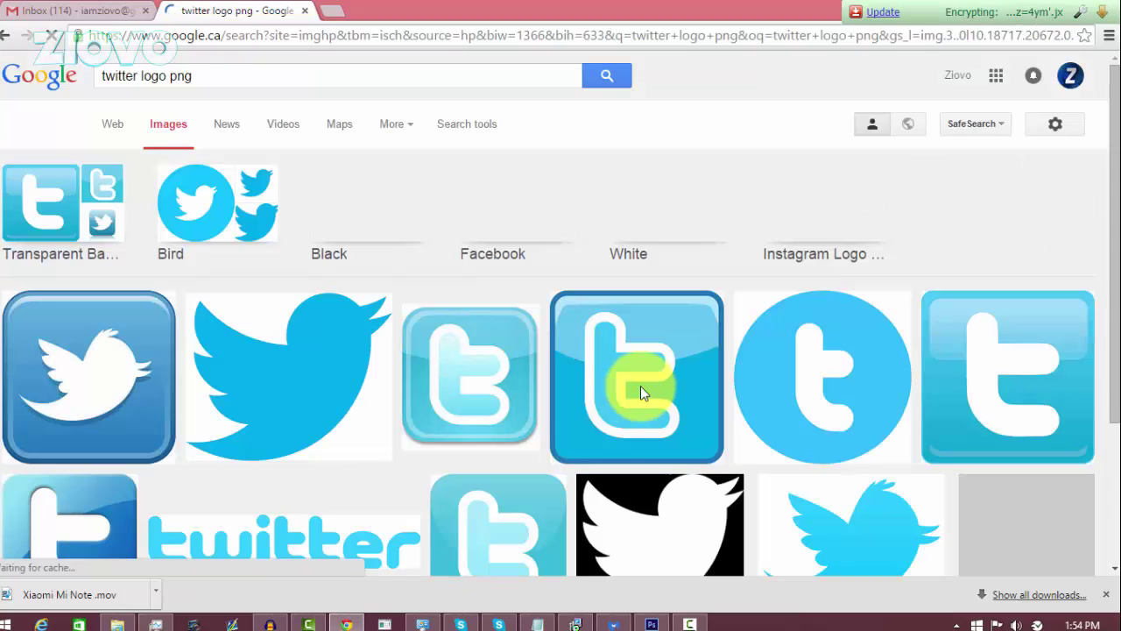
{"action": "left_click", "coordinate": [268, 368]}
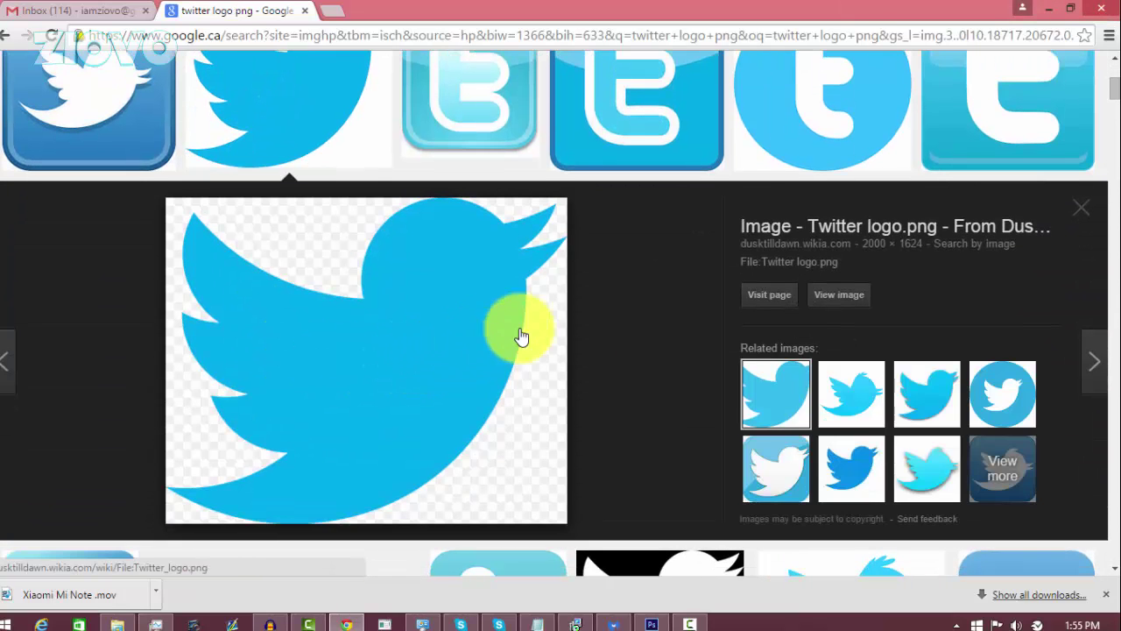
{"action": "scroll", "coordinate": [560, 333], "scroll_direction": "up", "scroll_amount": 2}
{"action": "scroll", "coordinate": [575, 327], "scroll_direction": "up", "scroll_amount": 2}
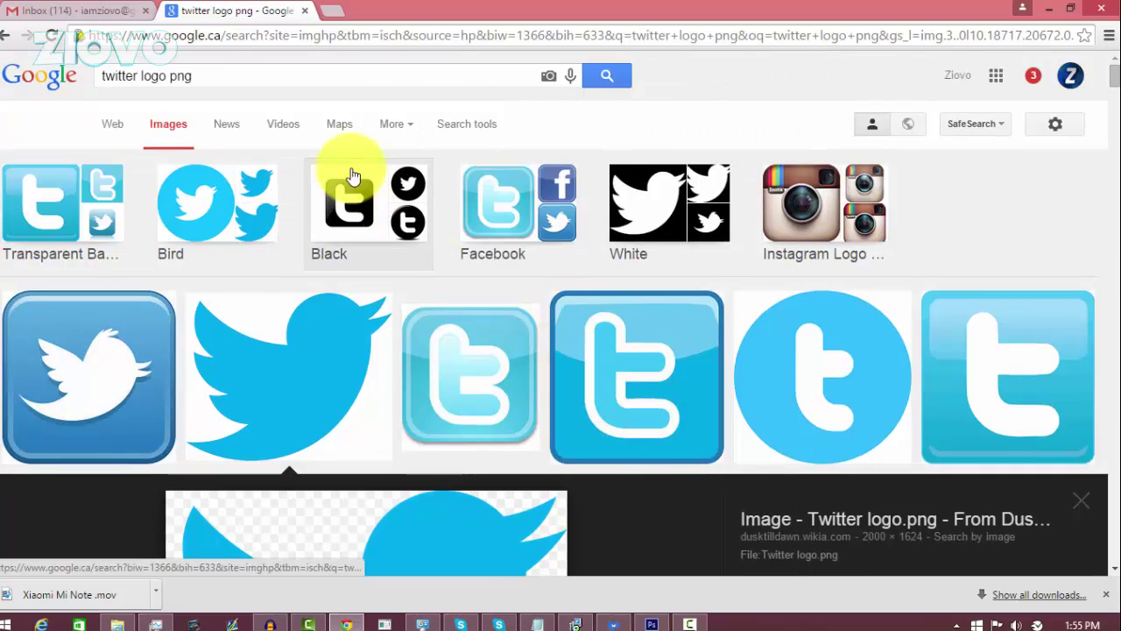
- Search 'like png', open the full-size black thumbs-up clipart, and choose to save it
{"action": "triple_click", "coordinate": [225, 80]}
{"action": "type", "text": "like png"}
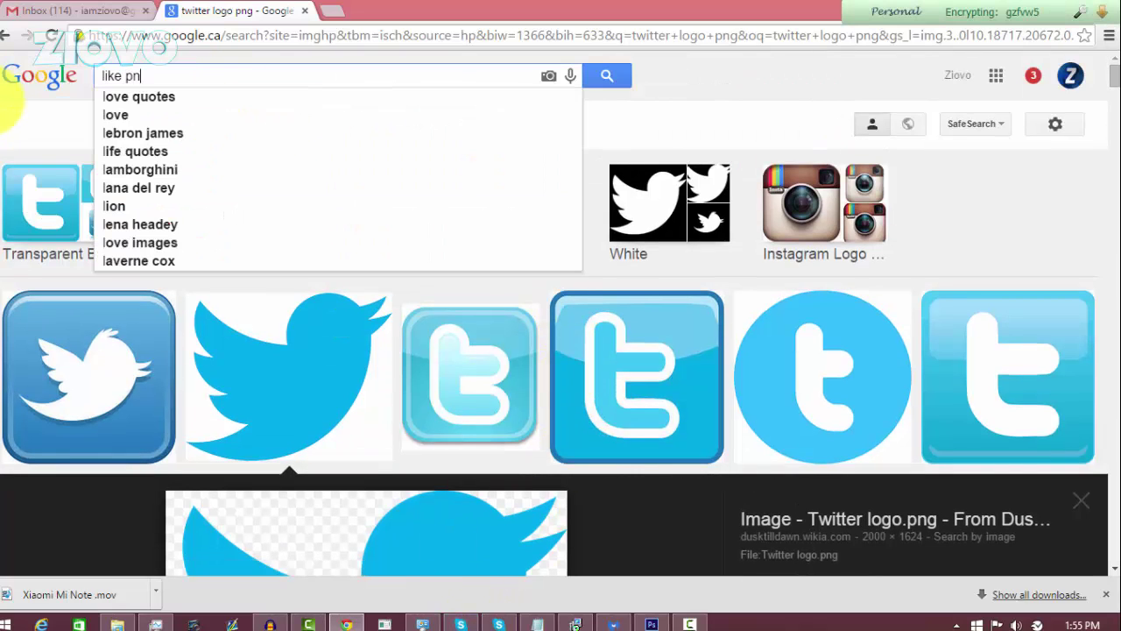
{"action": "key", "text": "Return"}
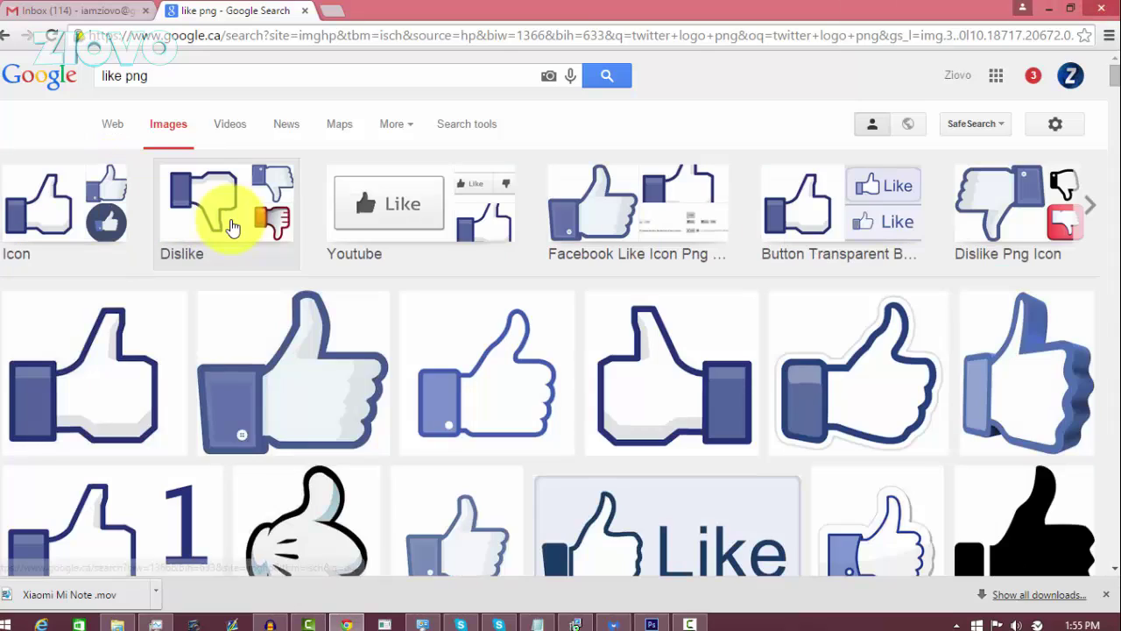
{"action": "scroll", "coordinate": [508, 400], "scroll_direction": "down", "scroll_amount": 3}
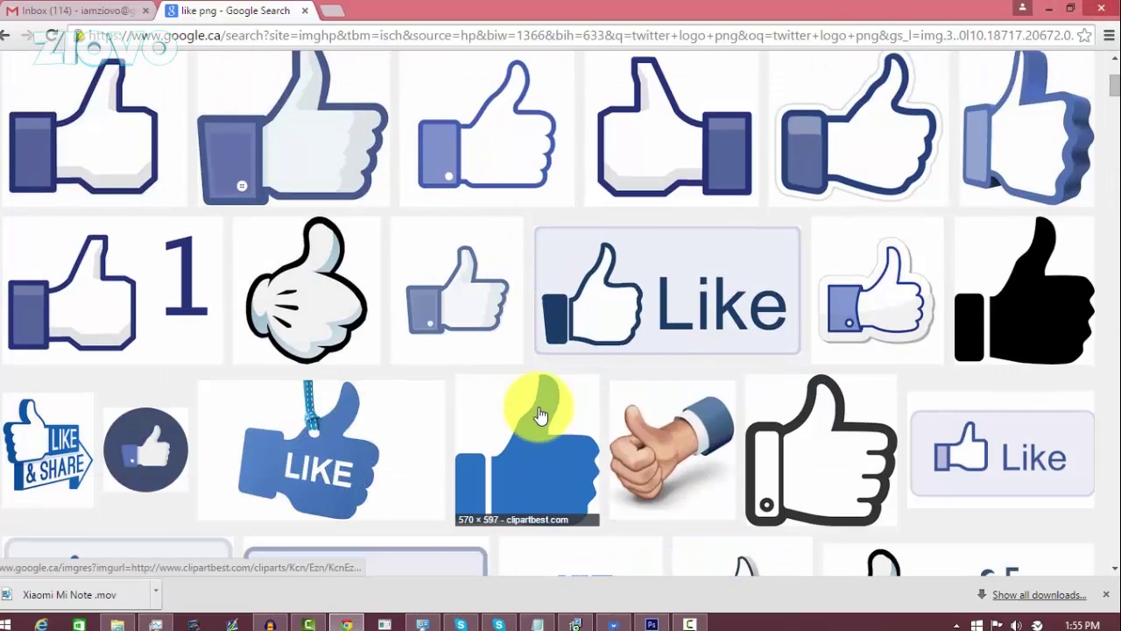
{"action": "scroll", "coordinate": [517, 364], "scroll_direction": "down", "scroll_amount": 3}
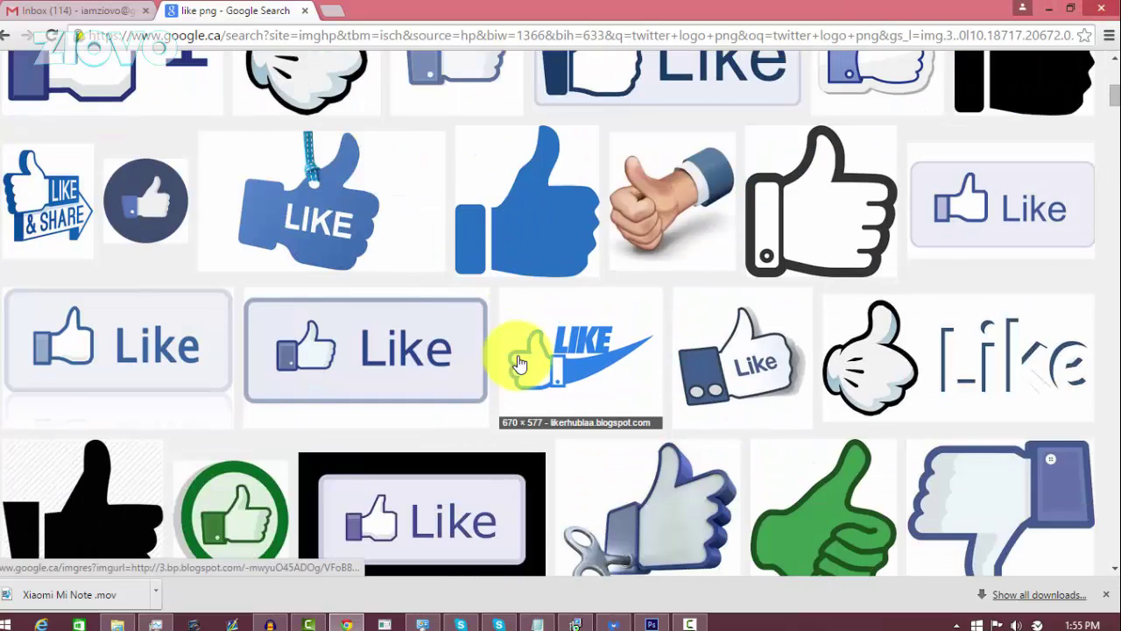
{"action": "scroll", "coordinate": [518, 364], "scroll_direction": "up", "scroll_amount": 3}
{"action": "left_click", "coordinate": [1001, 282]}
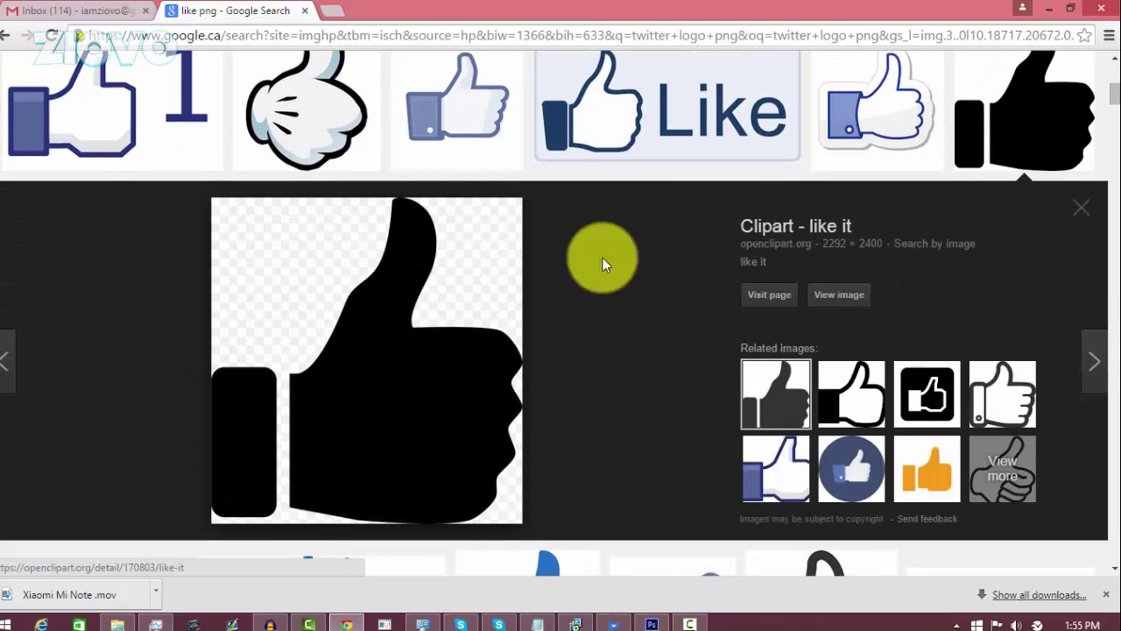
{"action": "left_click", "coordinate": [839, 294]}
{"action": "right_click", "coordinate": [154, 354]}
{"action": "left_click", "coordinate": [167, 366]}
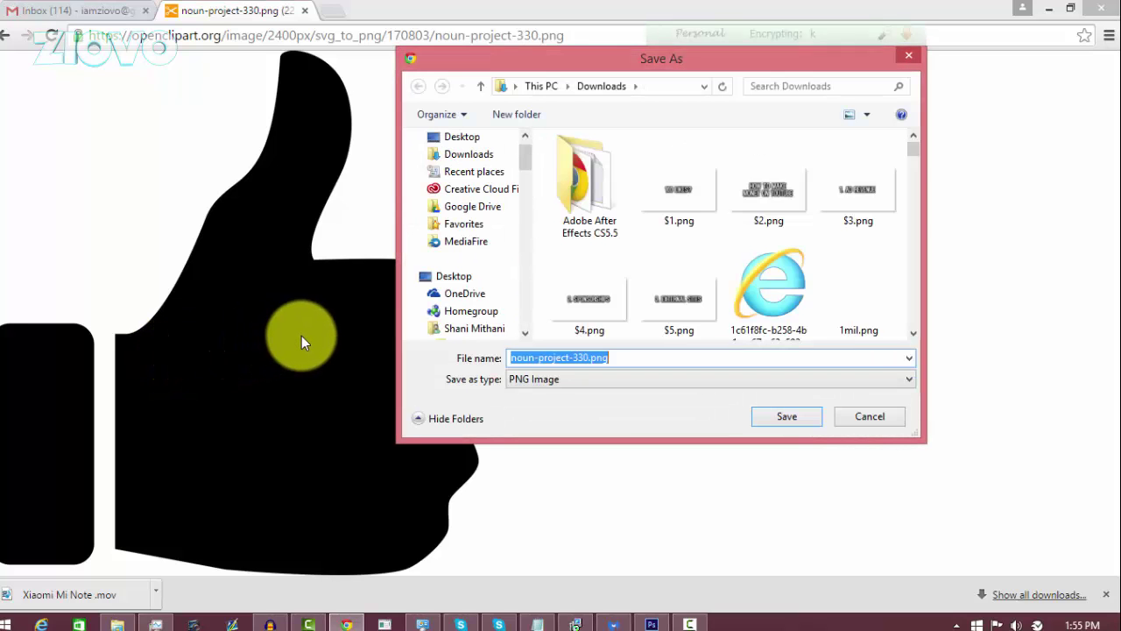
- Save the thumbs-up as 'leave a like', then open Photoshop's Place dialog showing recent folders
{"action": "type", "text": "leave a like"}
{"action": "key", "text": "Return"}
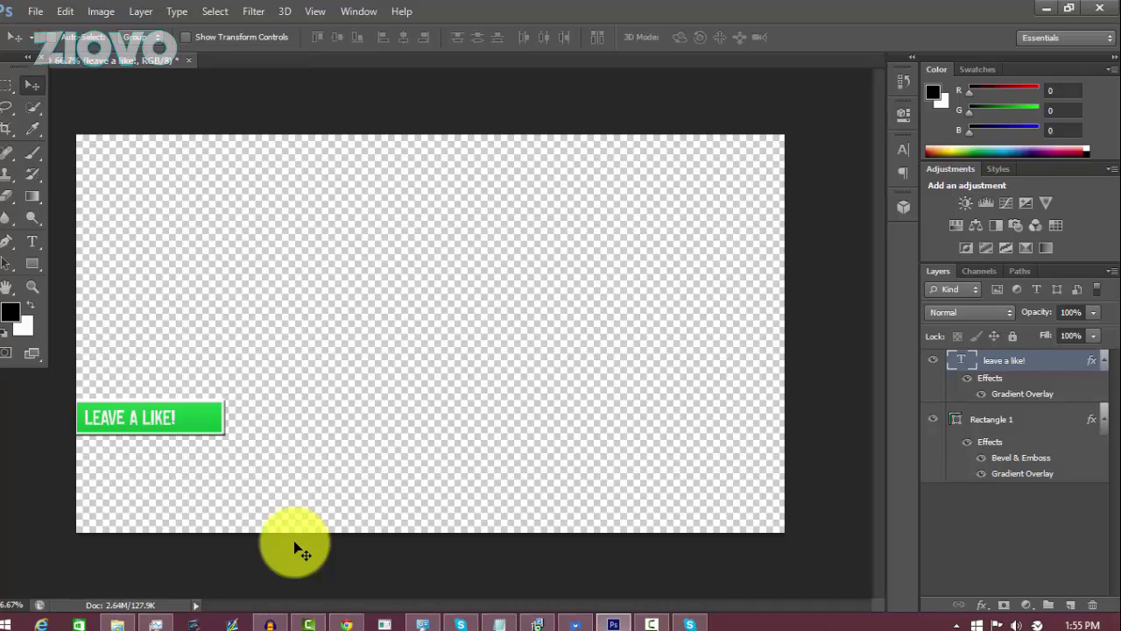
{"action": "left_click", "coordinate": [35, 10]}
{"action": "left_click", "coordinate": [85, 279]}
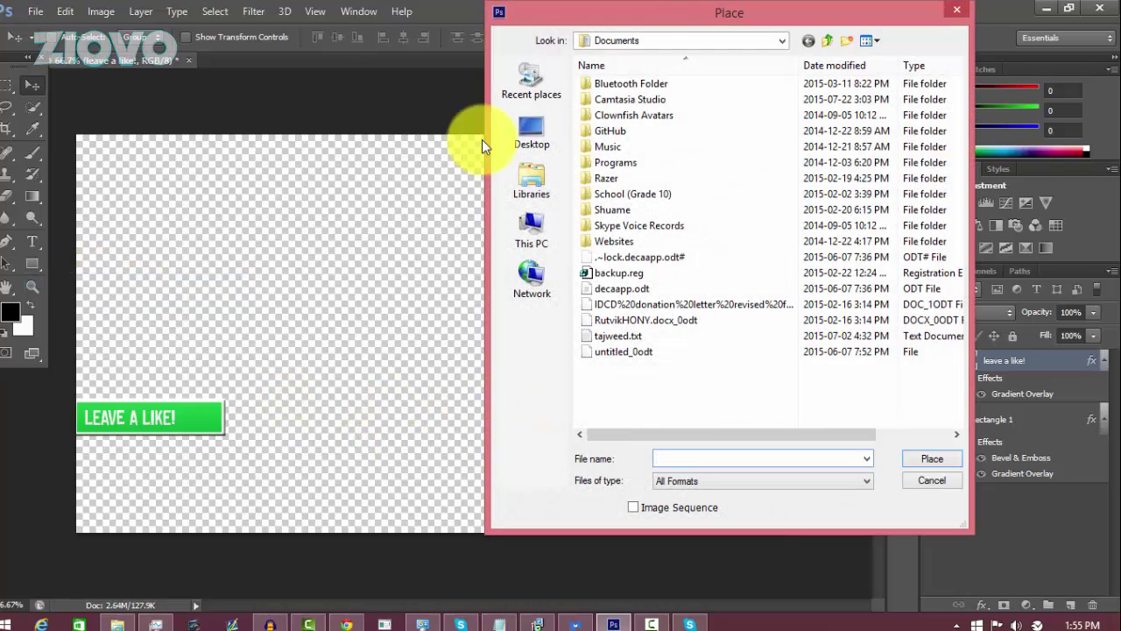
{"action": "left_click", "coordinate": [525, 70]}
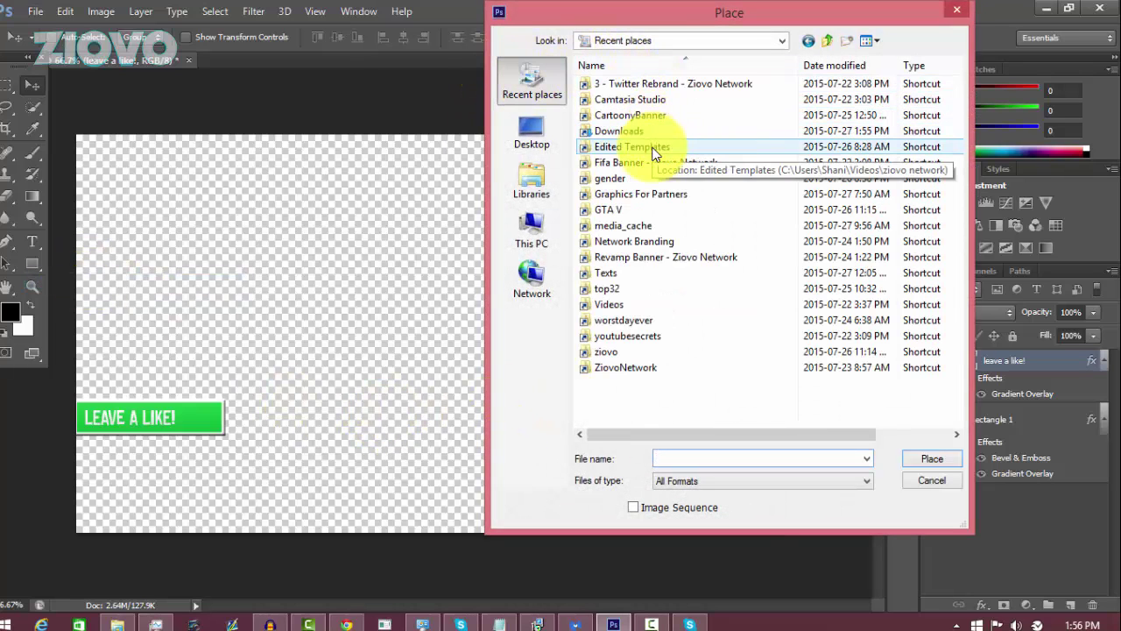
- Place leavealike.png from the Downloads folder onto the canvas
{"action": "double_click", "coordinate": [650, 164]}
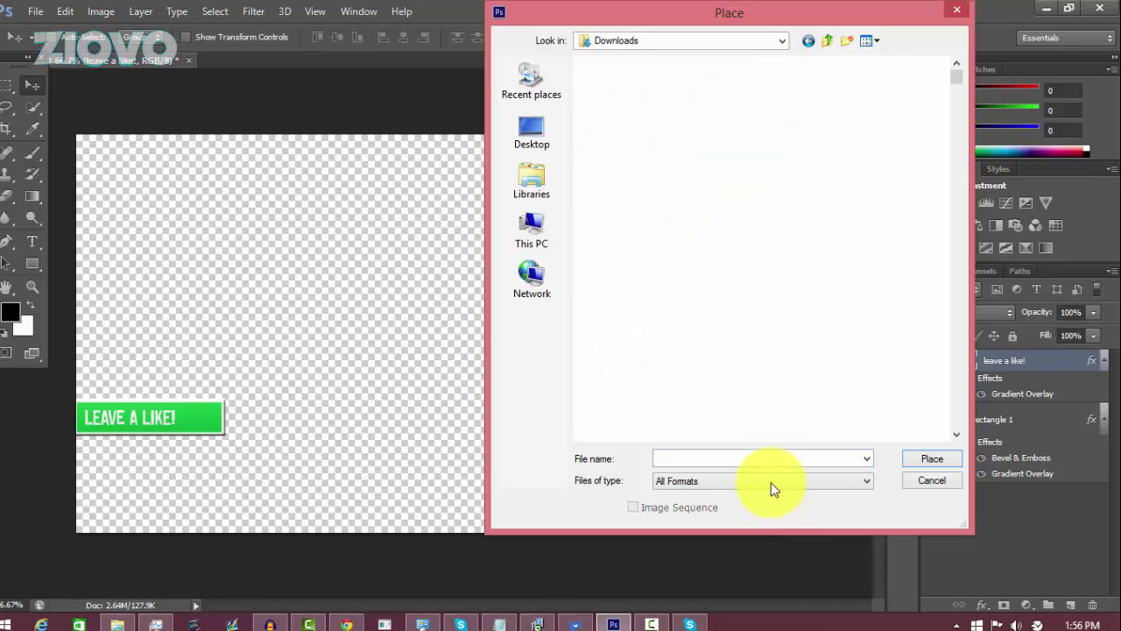
{"action": "left_click", "coordinate": [755, 456]}
{"action": "type", "text": "lea"}
{"action": "key", "text": "Down"}
{"action": "left_click", "coordinate": [924, 459]}
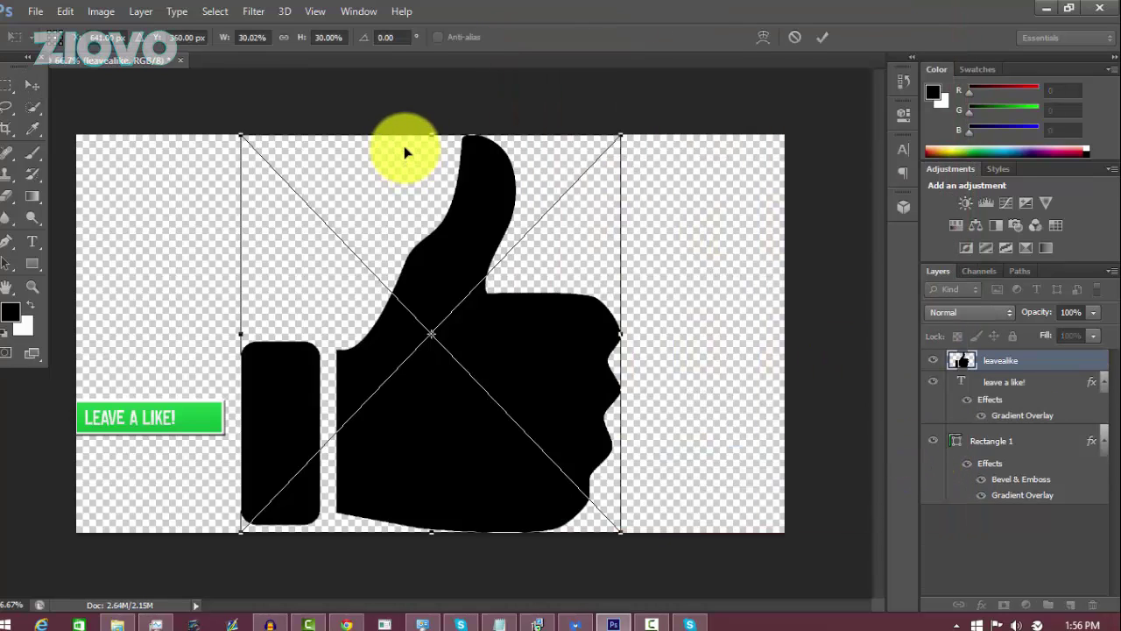
- Scale the thumbs-up to about 4%, tilt it roughly 13° and commit it at the bar's right end
{"action": "left_click_drag", "start_coordinate": [240, 133], "coordinate": [554, 482]}
{"action": "left_click_drag", "start_coordinate": [593, 513], "coordinate": [223, 435]}
{"action": "left_click_drag", "start_coordinate": [188, 380], "coordinate": [218, 426]}
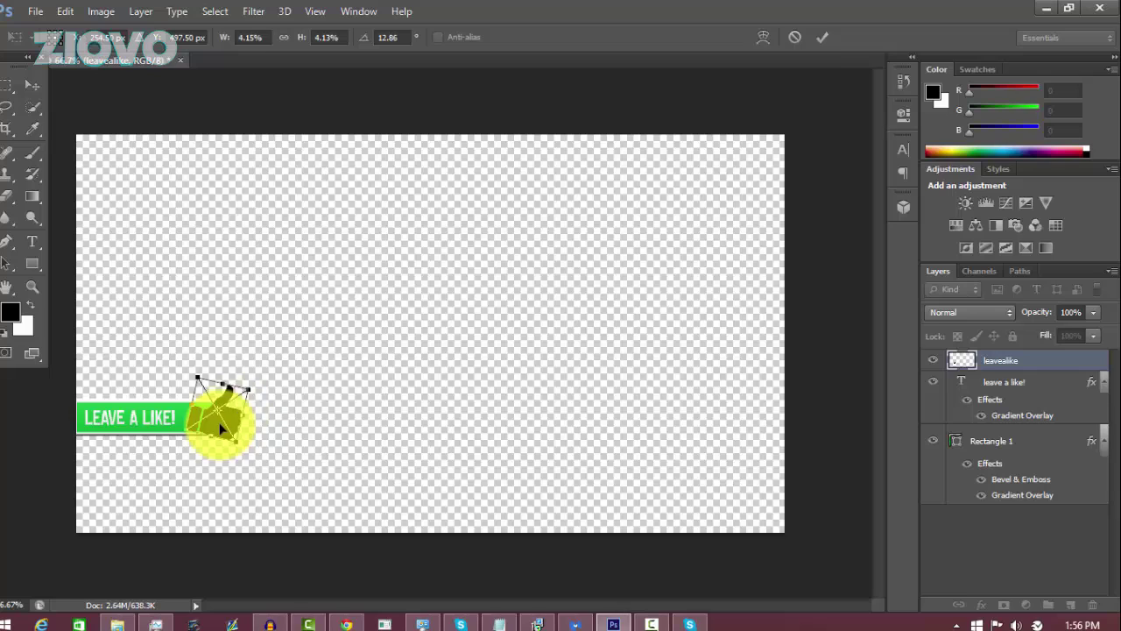
{"action": "left_click", "coordinate": [823, 35]}
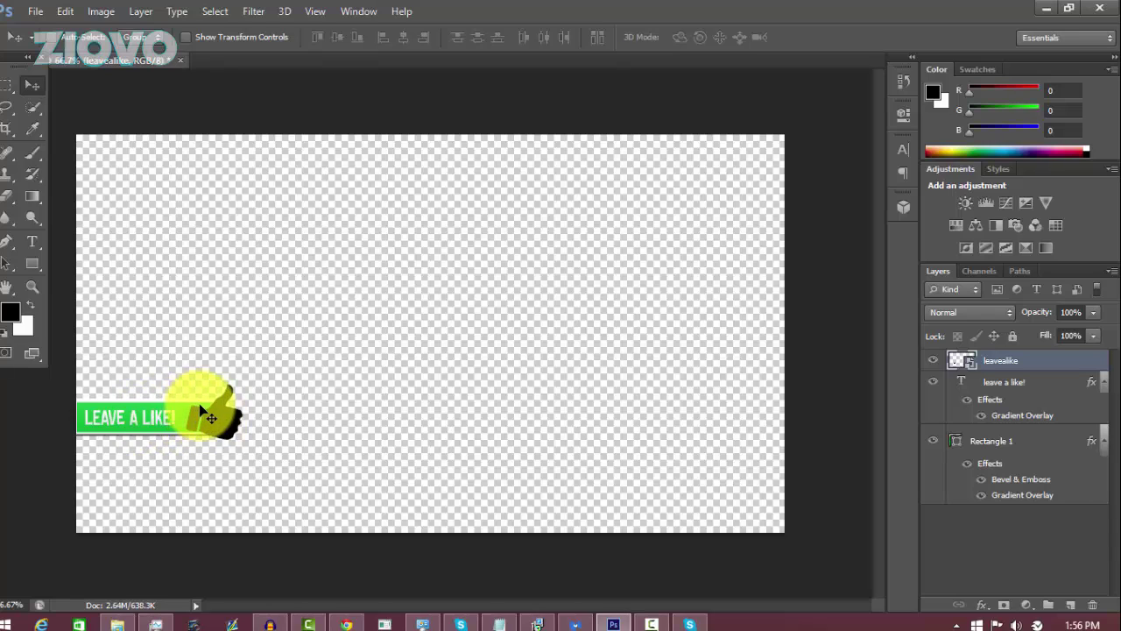
- Fill the Rectangle 1 bar with green #0bc33a, then select the leavealike layer
{"action": "left_click", "coordinate": [1045, 440]}
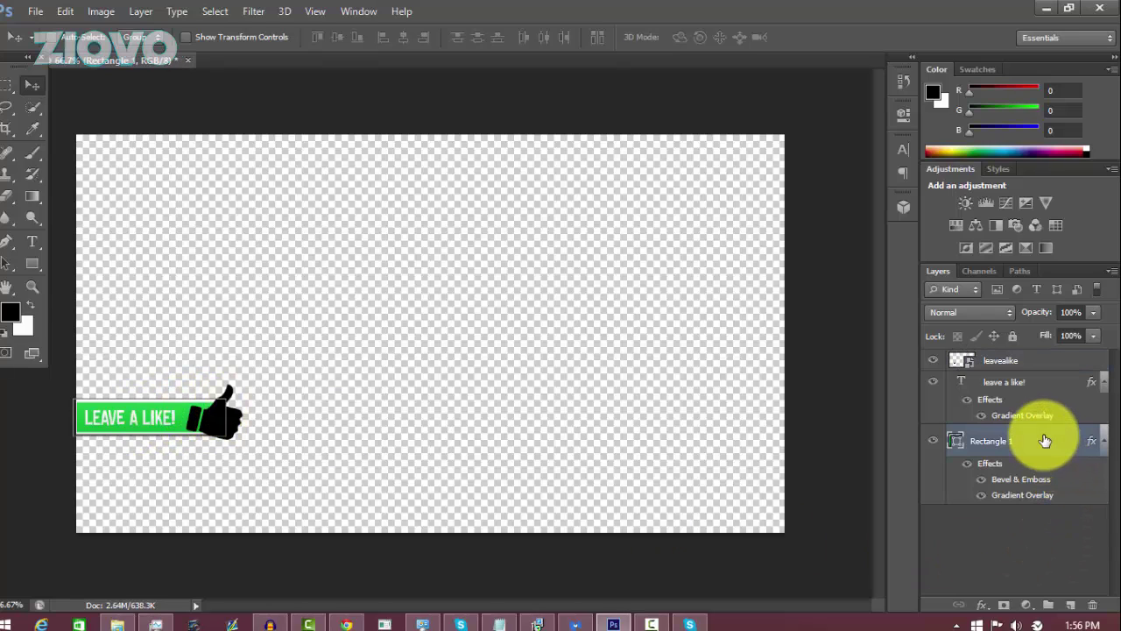
{"action": "left_click", "coordinate": [33, 263]}
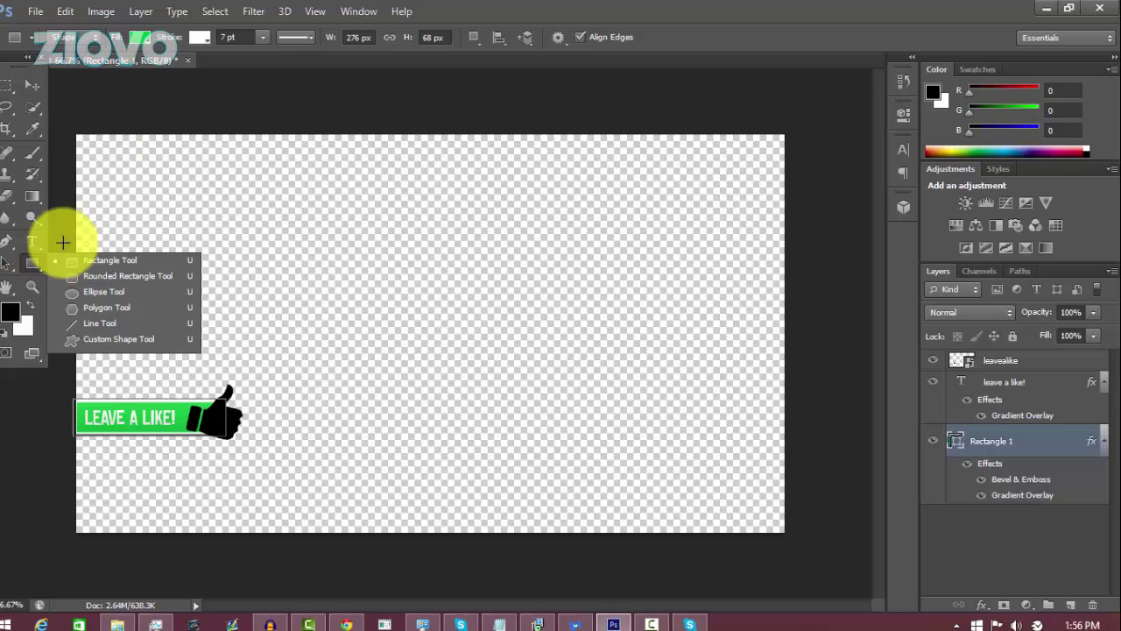
{"action": "left_click", "coordinate": [142, 42]}
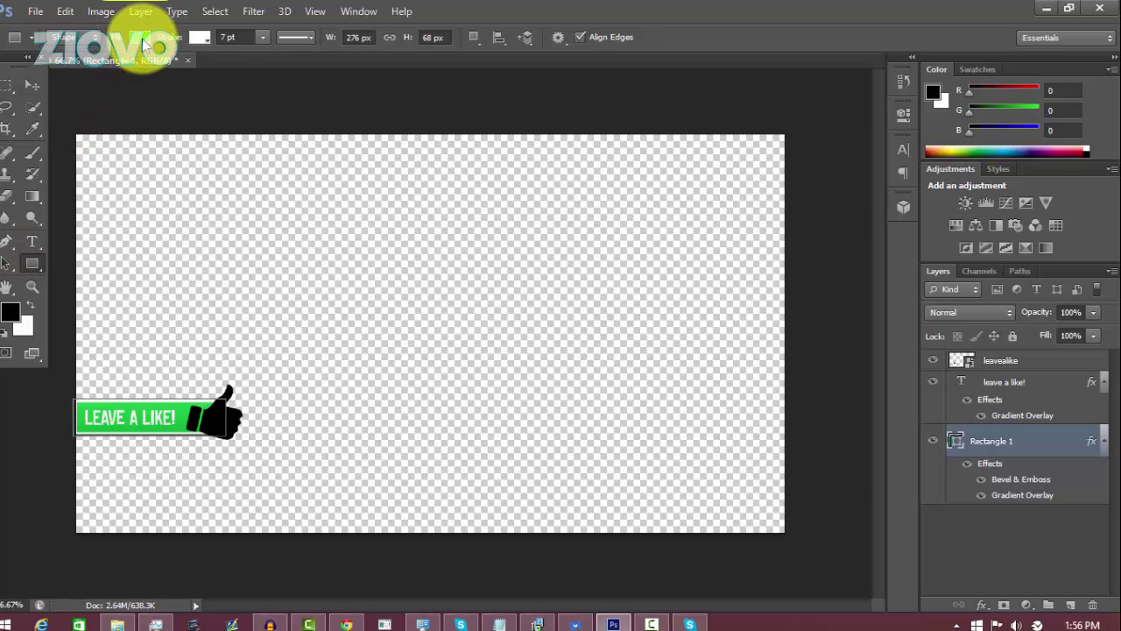
{"action": "left_click", "coordinate": [143, 42]}
{"action": "left_click", "coordinate": [214, 70]}
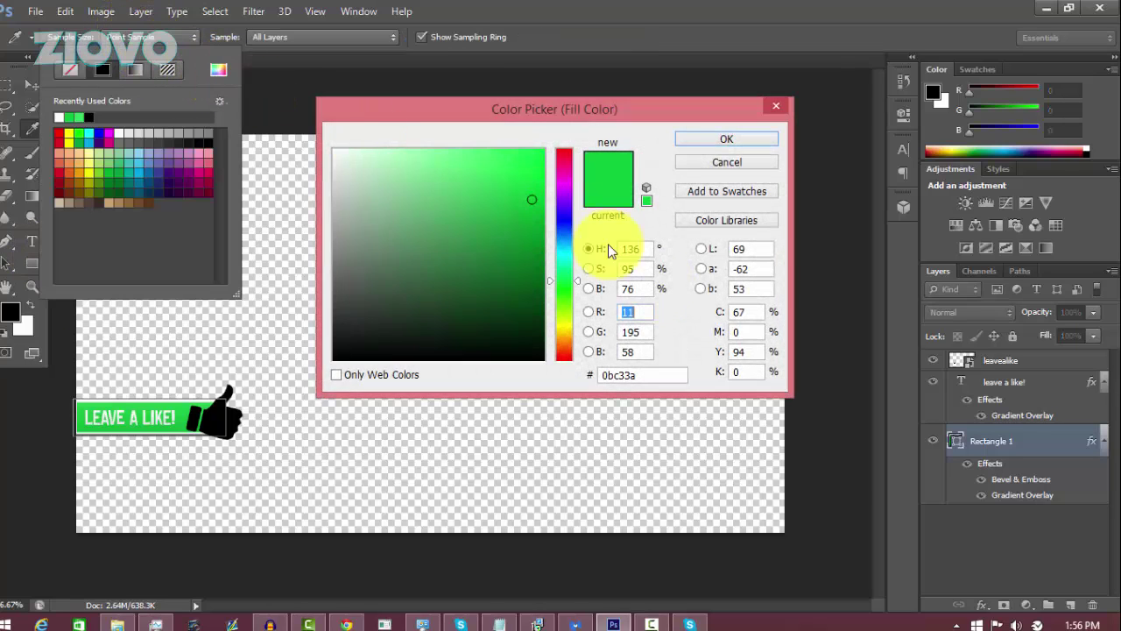
{"action": "left_click", "coordinate": [665, 372]}
{"action": "key", "text": "ctrl+c"}
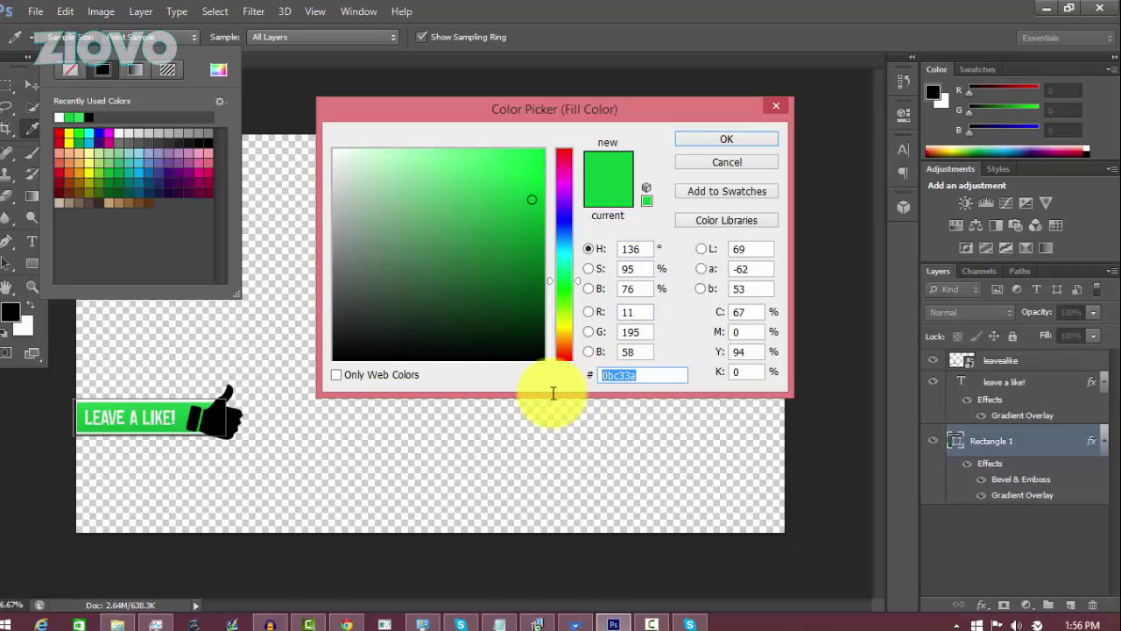
{"action": "left_click", "coordinate": [744, 145]}
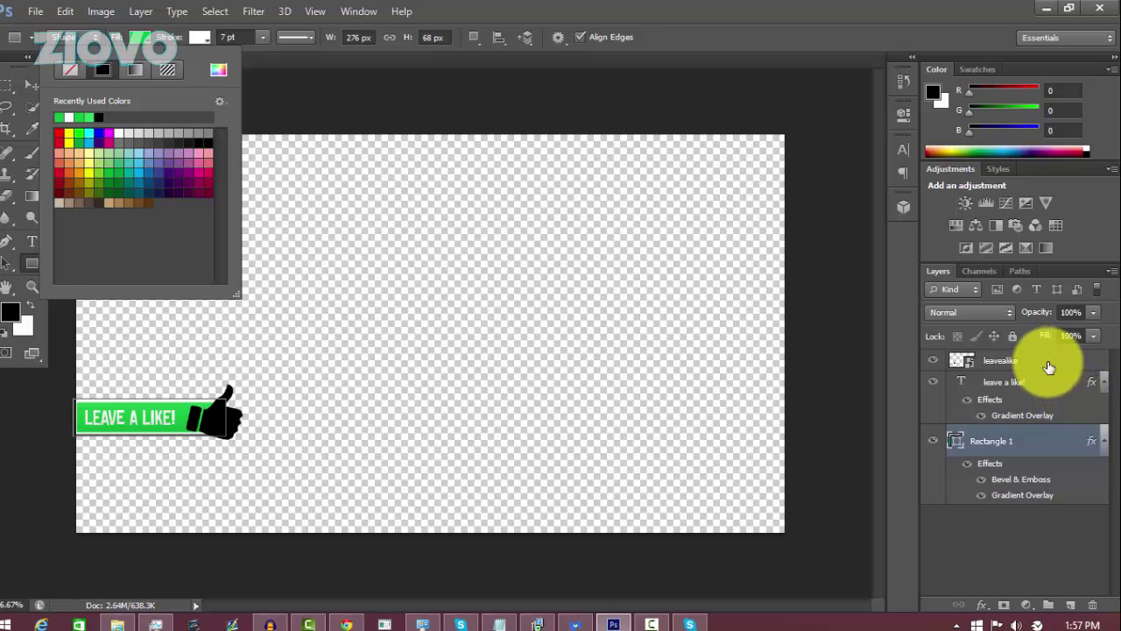
{"action": "left_click", "coordinate": [1049, 366]}
- Add a #0bc33a Color Overlay to the leavealike thumbs-up layer
{"action": "right_click", "coordinate": [1050, 366]}
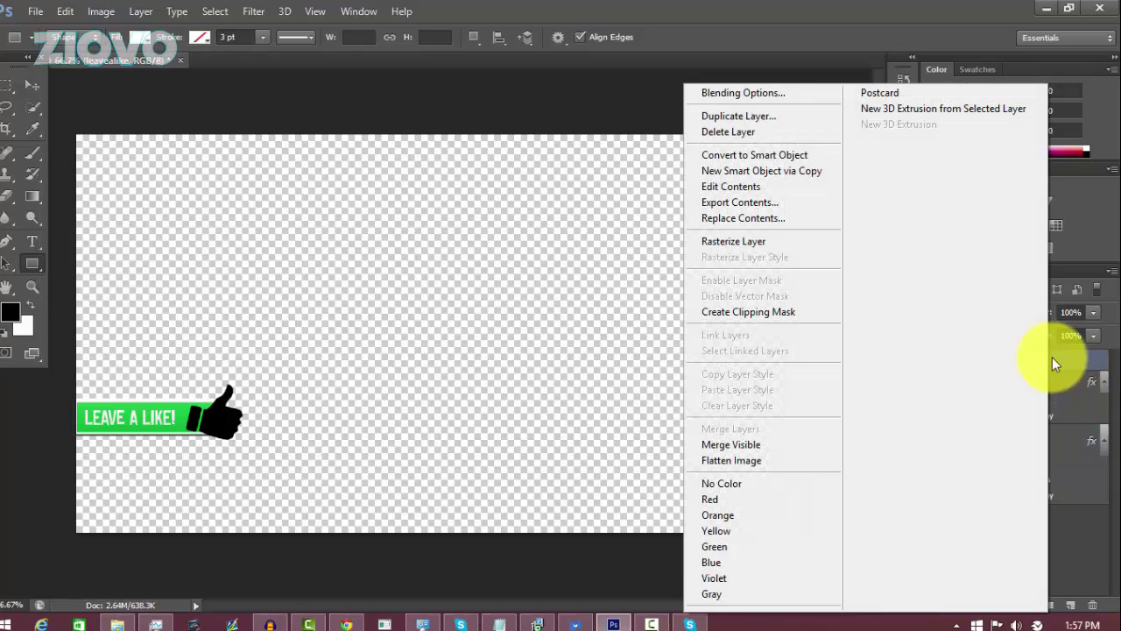
{"action": "left_click", "coordinate": [791, 95]}
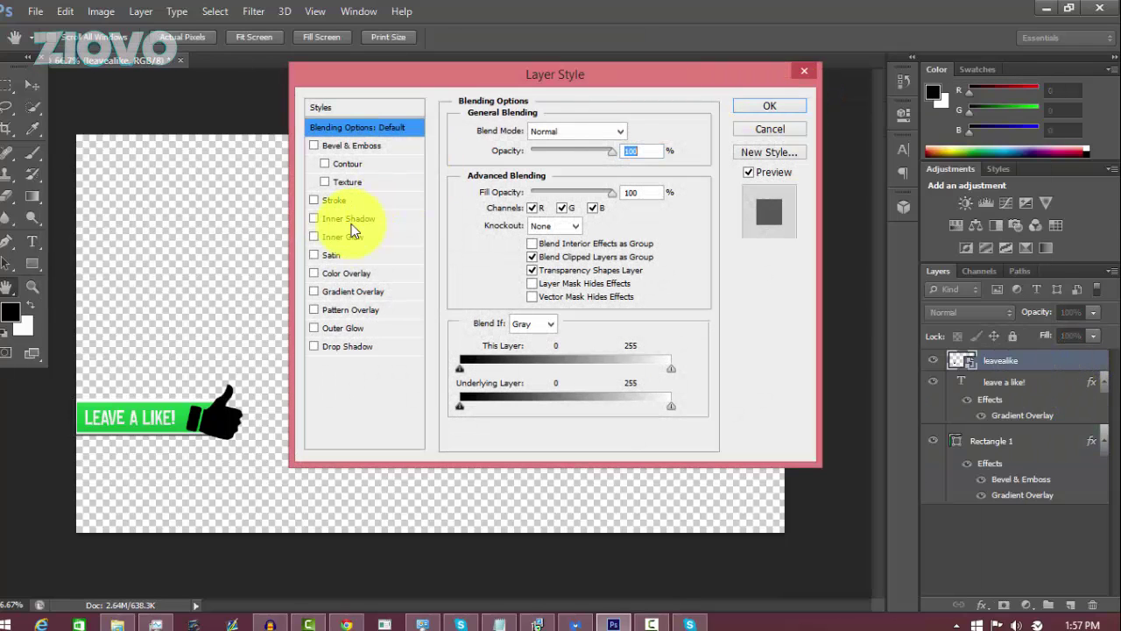
{"action": "left_click", "coordinate": [317, 272]}
{"action": "left_click", "coordinate": [346, 271]}
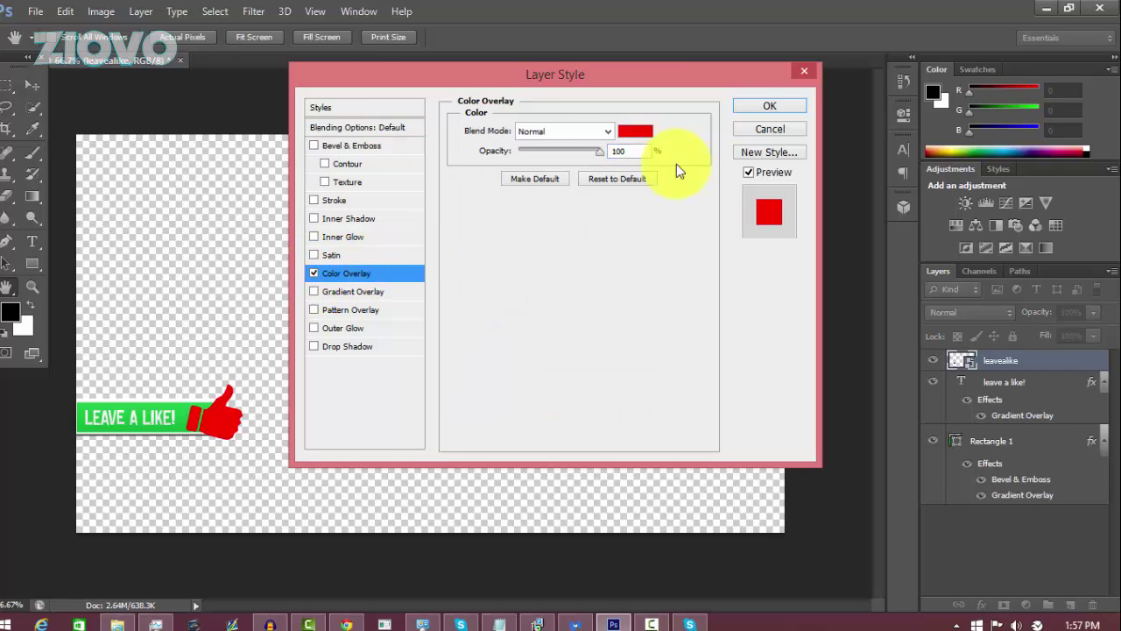
{"action": "left_click", "coordinate": [635, 130]}
{"action": "double_click", "coordinate": [668, 374]}
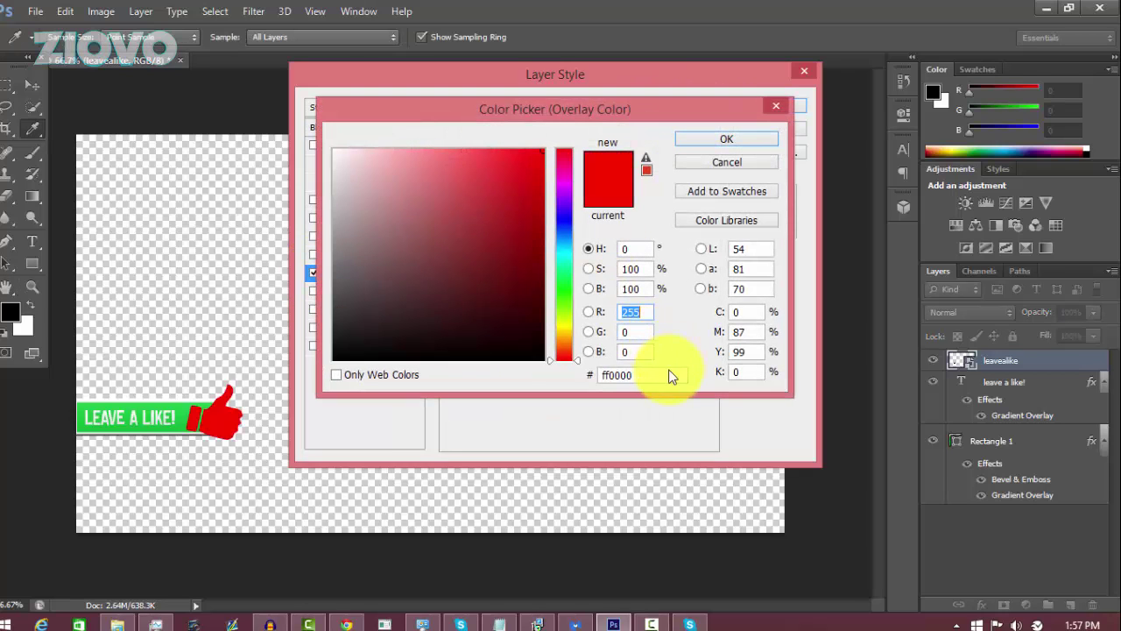
{"action": "key", "text": "ctrl+v"}
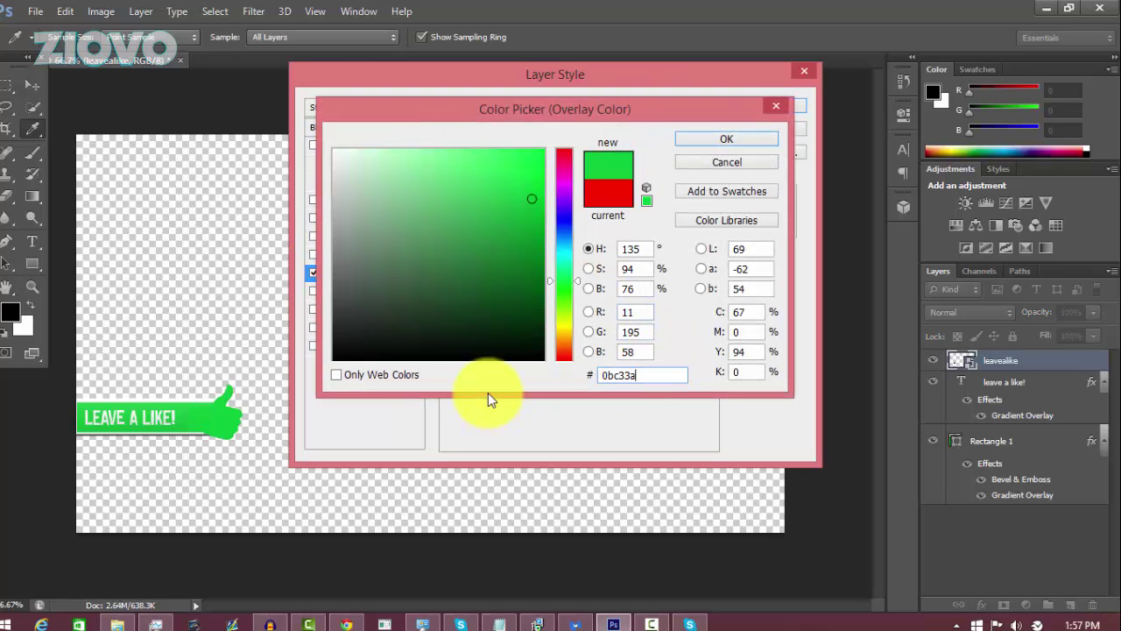
{"action": "left_click", "coordinate": [706, 139]}
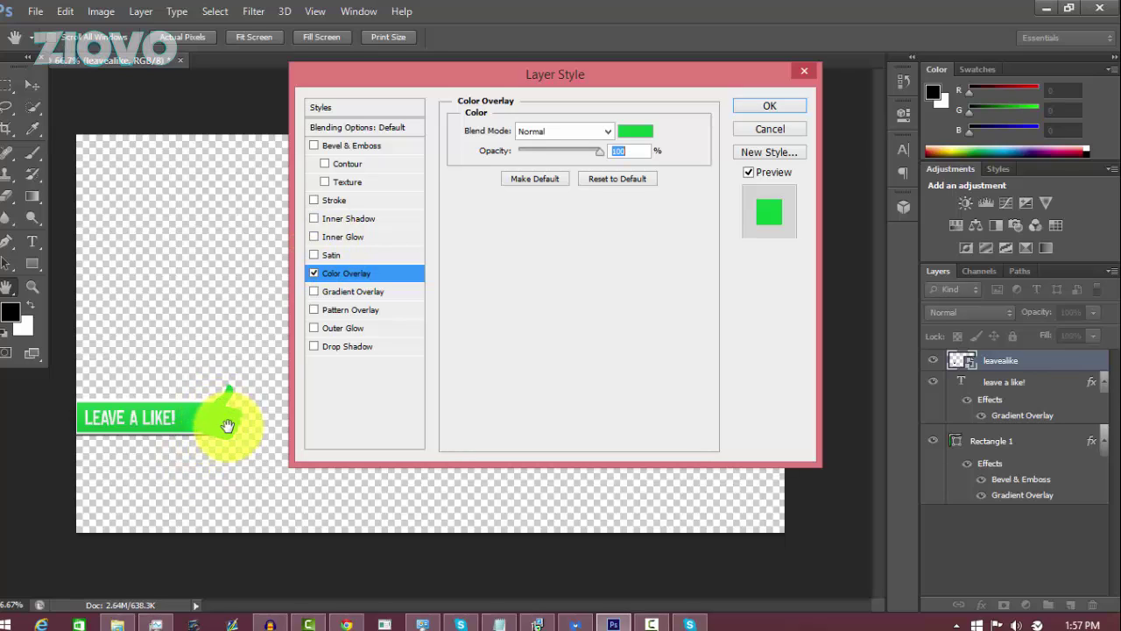
- Add a white Stroke outline to the thumbs-up layer
{"action": "left_click", "coordinate": [315, 199]}
{"action": "left_click", "coordinate": [371, 200]}
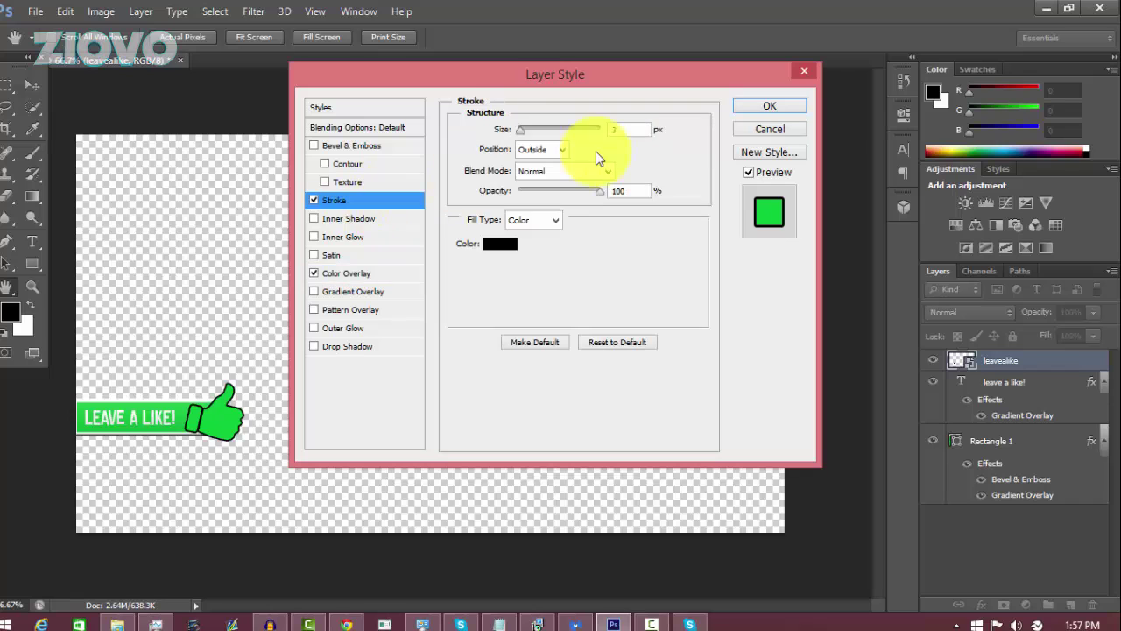
{"action": "left_click", "coordinate": [497, 245]}
{"action": "left_click_drag", "start_coordinate": [370, 163], "coordinate": [318, 111]}
{"action": "left_click", "coordinate": [692, 139]}
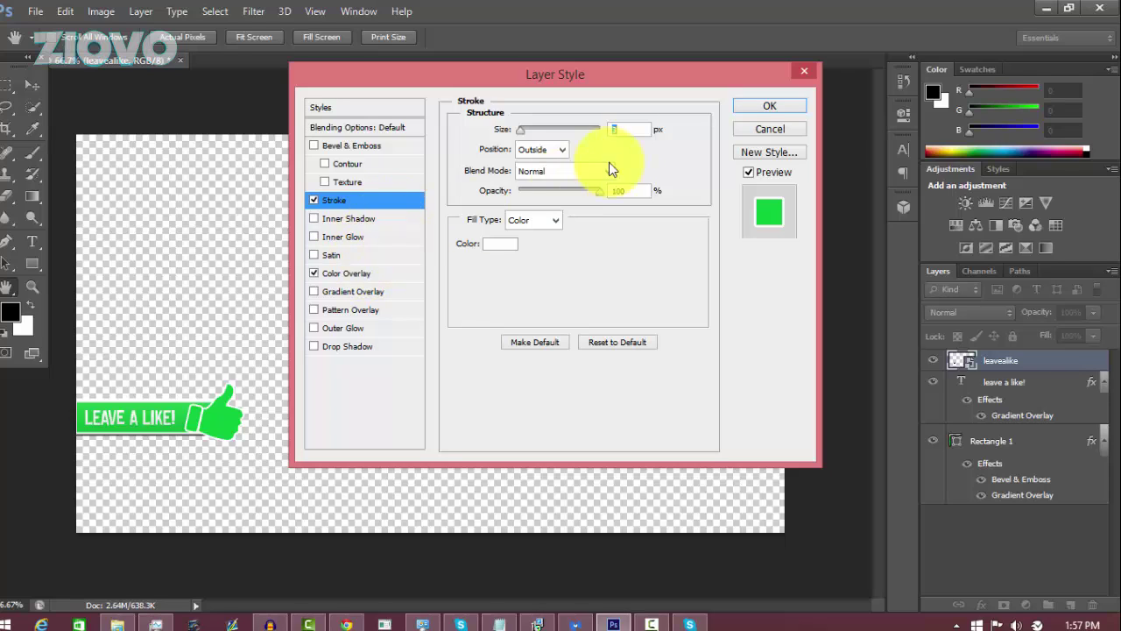
- Set the stroke size to 4 px, leave Bevel & Emboss off, and apply the layer style
{"action": "type", "text": "5"}
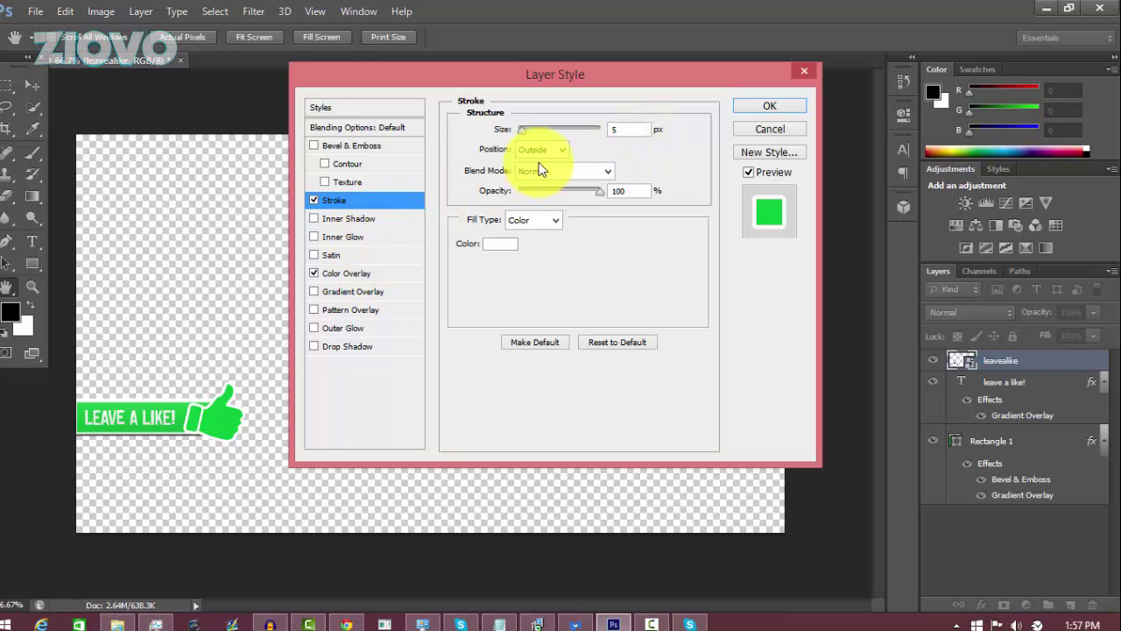
{"action": "double_click", "coordinate": [628, 127]}
{"action": "type", "text": "4"}
{"action": "left_click", "coordinate": [314, 146]}
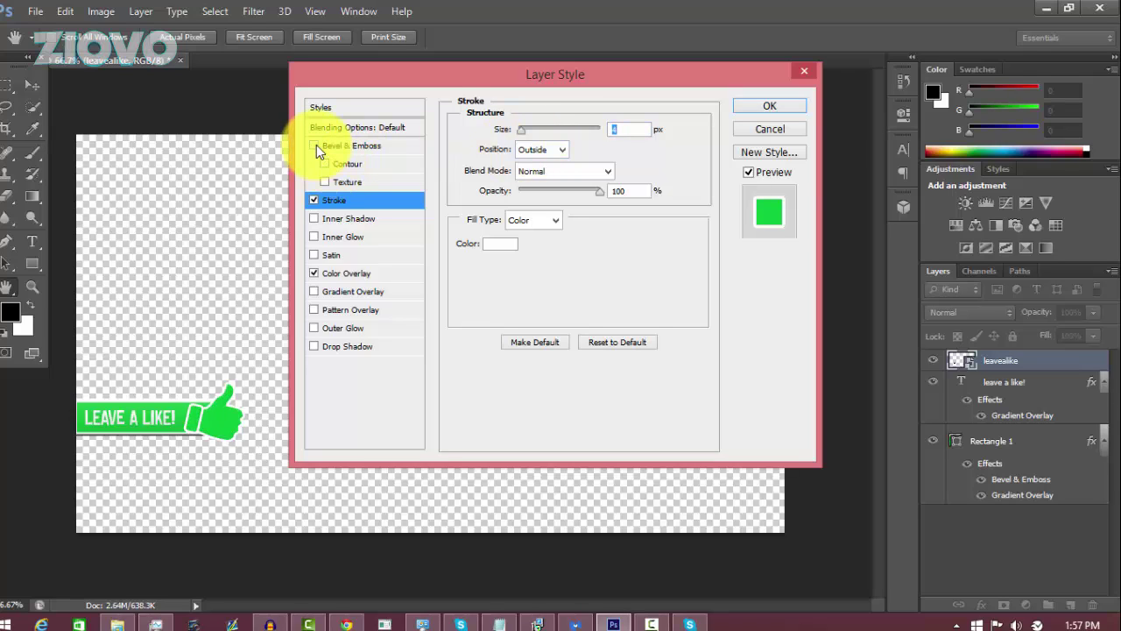
{"action": "left_click", "coordinate": [316, 145]}
{"action": "left_click", "coordinate": [769, 108]}
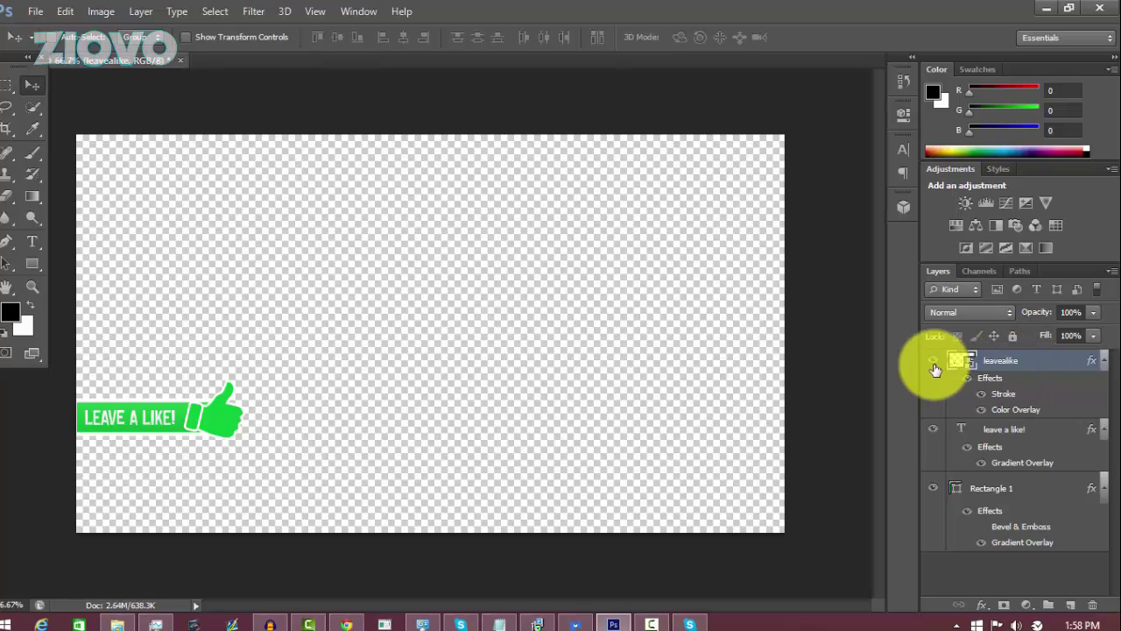
- Save the graphic as a PNG named LikeLowerThirds in Downloads
{"action": "left_click", "coordinate": [36, 11]}
{"action": "left_click", "coordinate": [76, 210]}
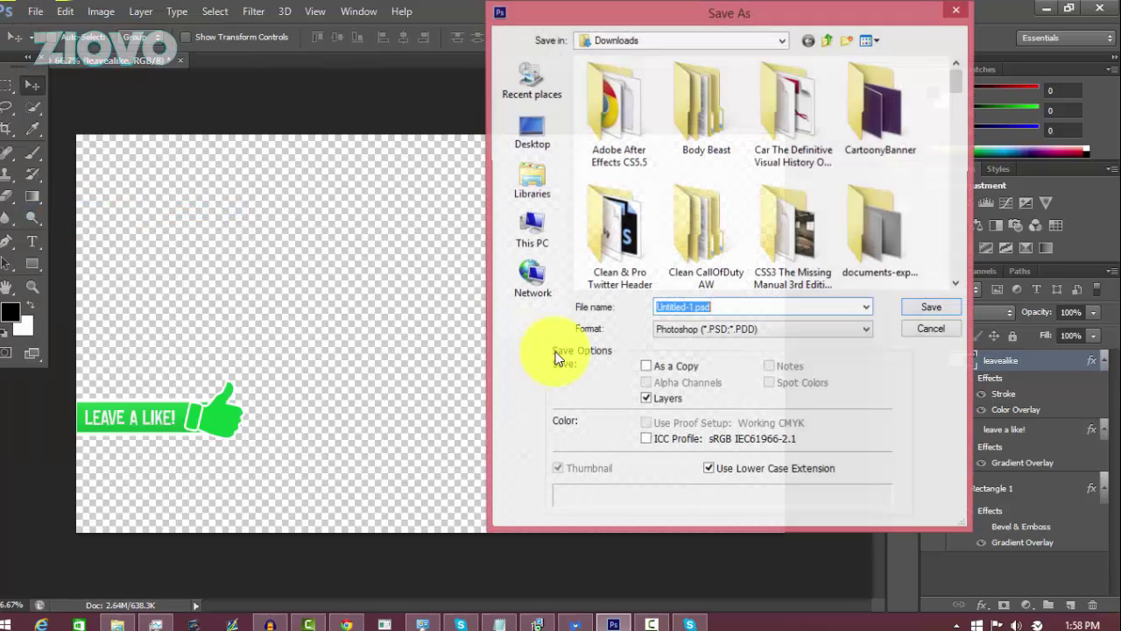
{"action": "left_click", "coordinate": [679, 330]}
{"action": "left_click", "coordinate": [716, 527]}
{"action": "double_click", "coordinate": [723, 308]}
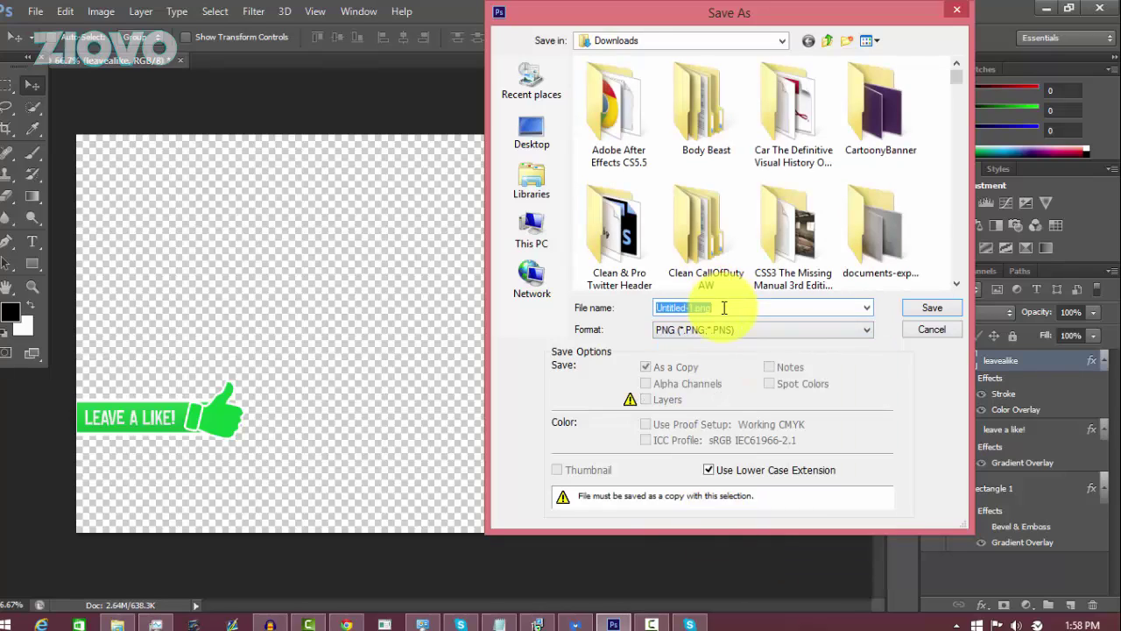
{"action": "type", "text": "LikeLowerThirds"}
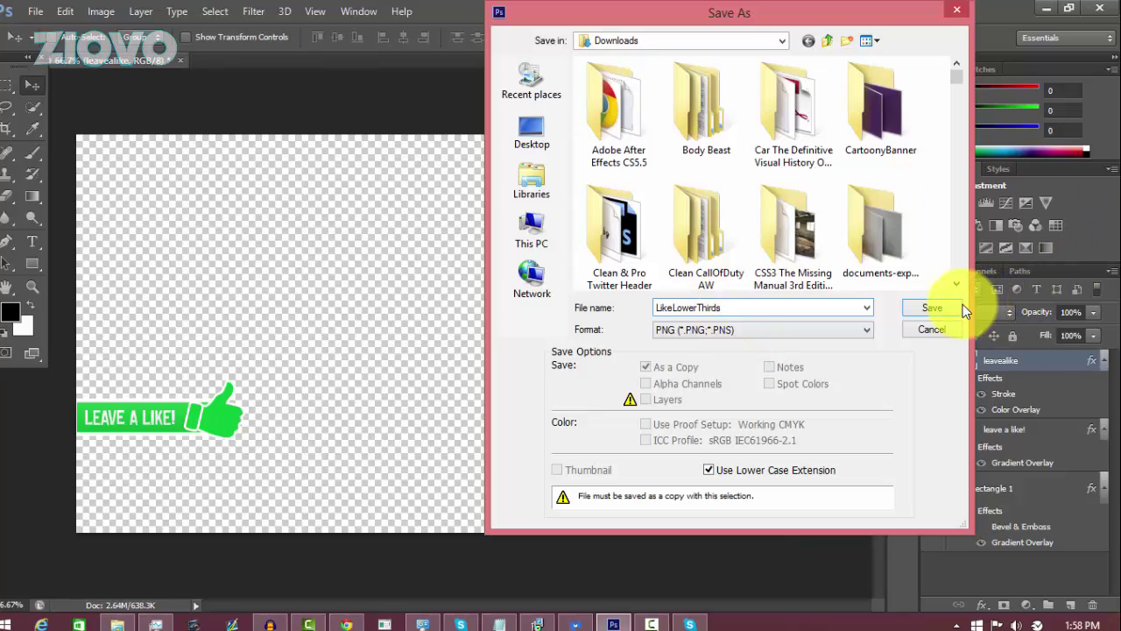
{"action": "left_click", "coordinate": [958, 306]}
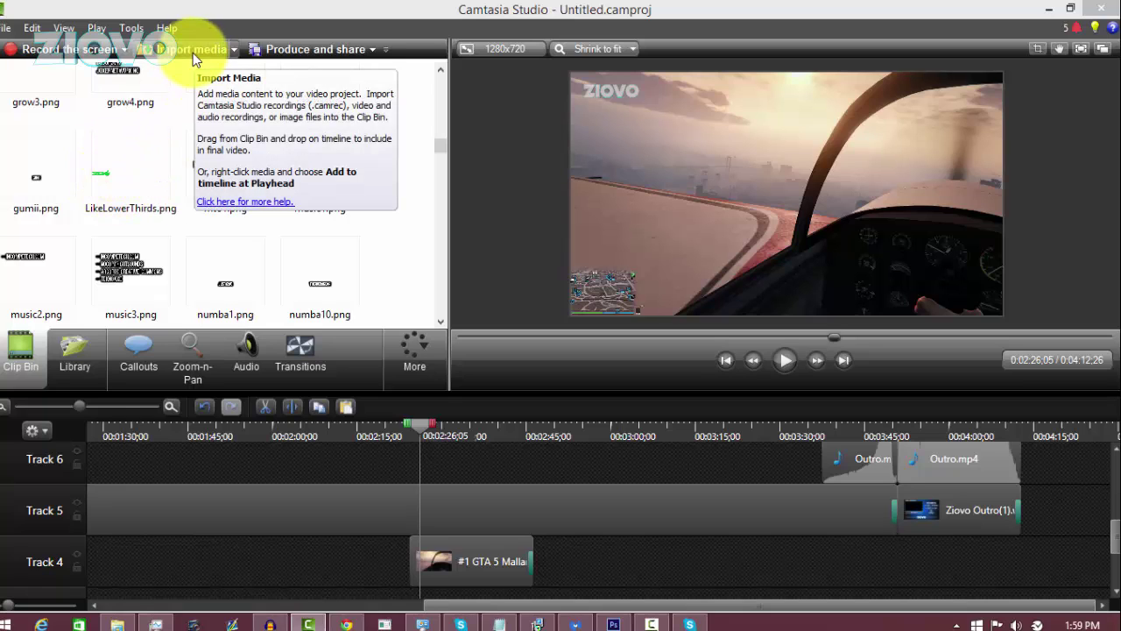
- Put LikeLowerThirds.png on Track 6 over the gameplay and preview it
{"action": "left_click_drag", "start_coordinate": [131, 163], "coordinate": [436, 466]}
{"action": "left_click", "coordinate": [422, 426]}
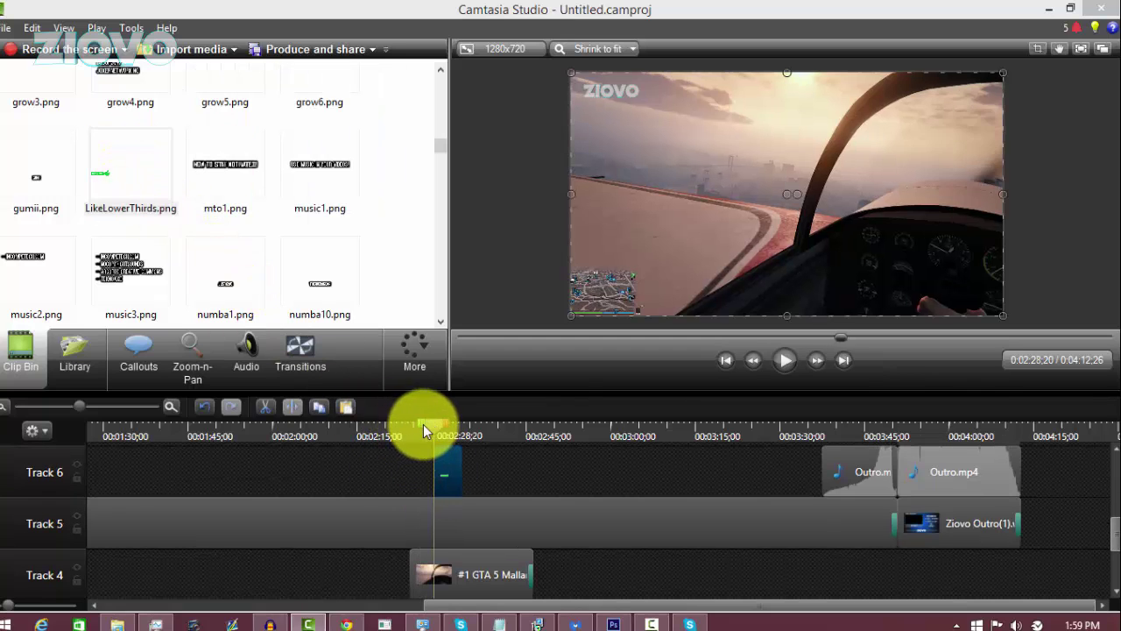
{"action": "left_click", "coordinate": [790, 359]}
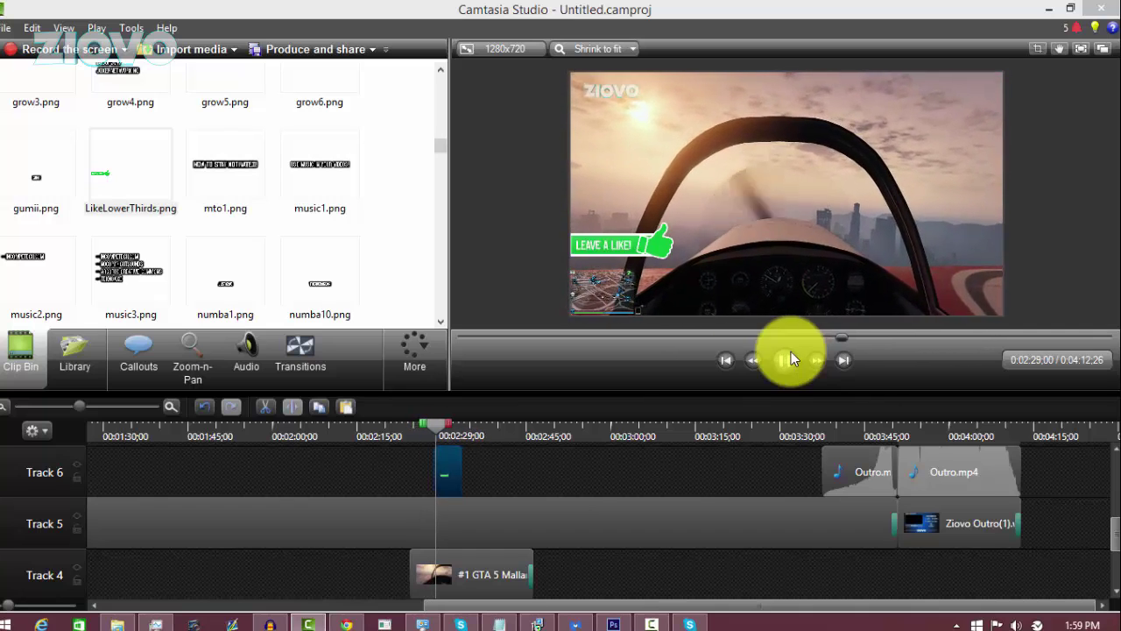
{"action": "left_click", "coordinate": [790, 354]}
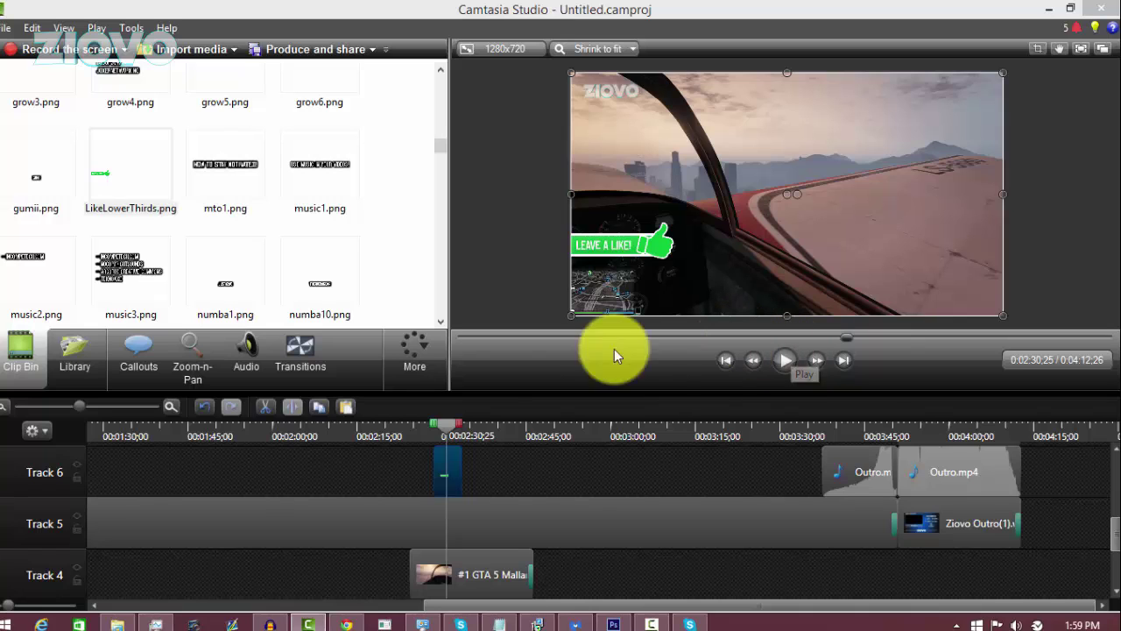
- Add Slide right and Slide left transitions to the overlay clip's ends
{"action": "left_click", "coordinate": [300, 350]}
{"action": "left_click_drag", "start_coordinate": [430, 132], "coordinate": [440, 305]}
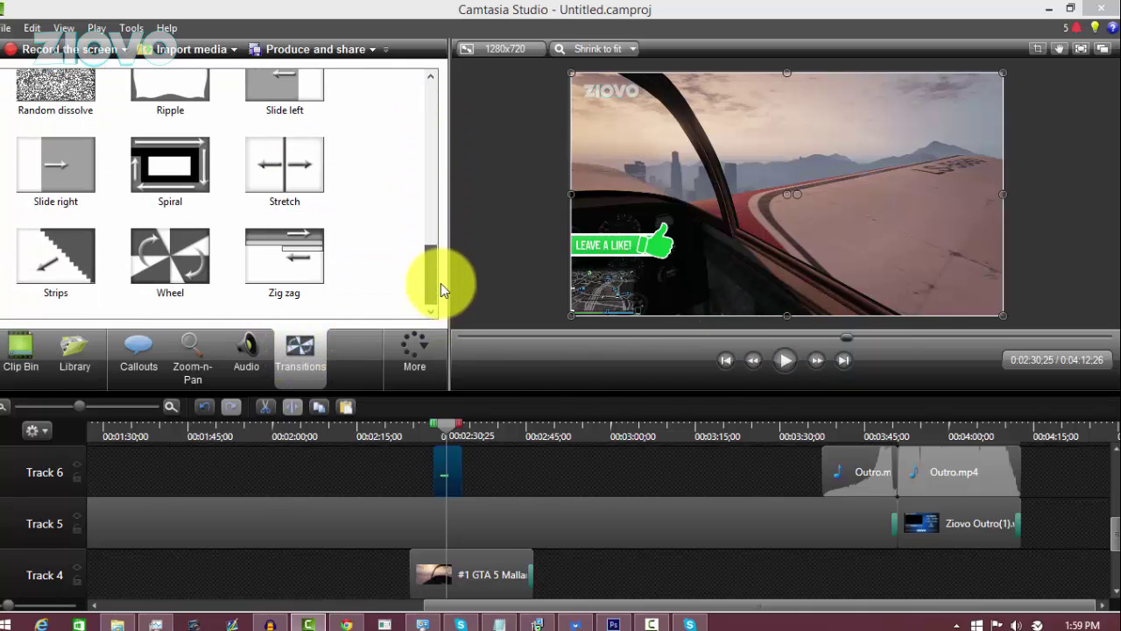
{"action": "left_click_drag", "start_coordinate": [71, 163], "coordinate": [443, 468]}
{"action": "left_click_drag", "start_coordinate": [298, 87], "coordinate": [458, 464]}
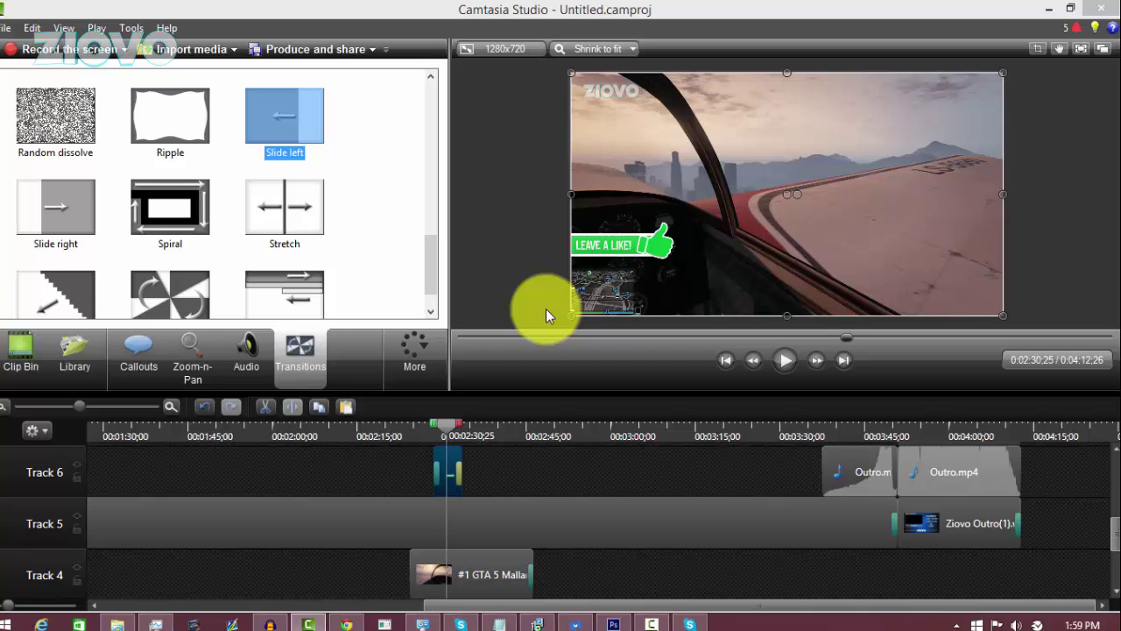
- Preview the overlay sliding in and out from just before the clip, then return to Photoshop
{"action": "left_click", "coordinate": [425, 433]}
{"action": "left_click", "coordinate": [787, 357]}
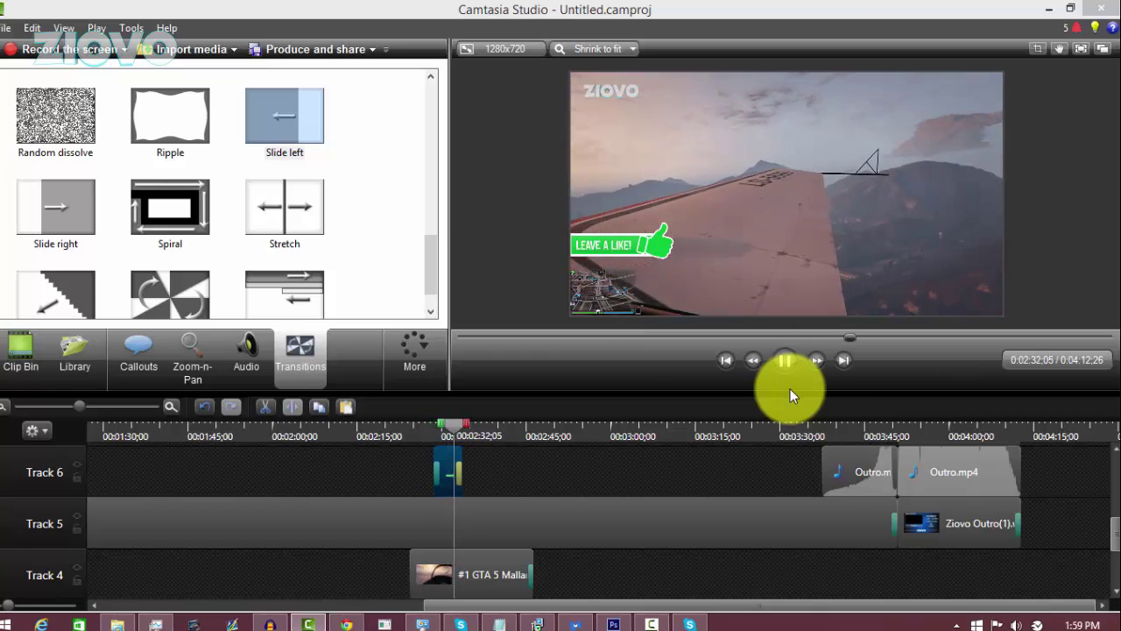
{"action": "left_click", "coordinate": [791, 363]}
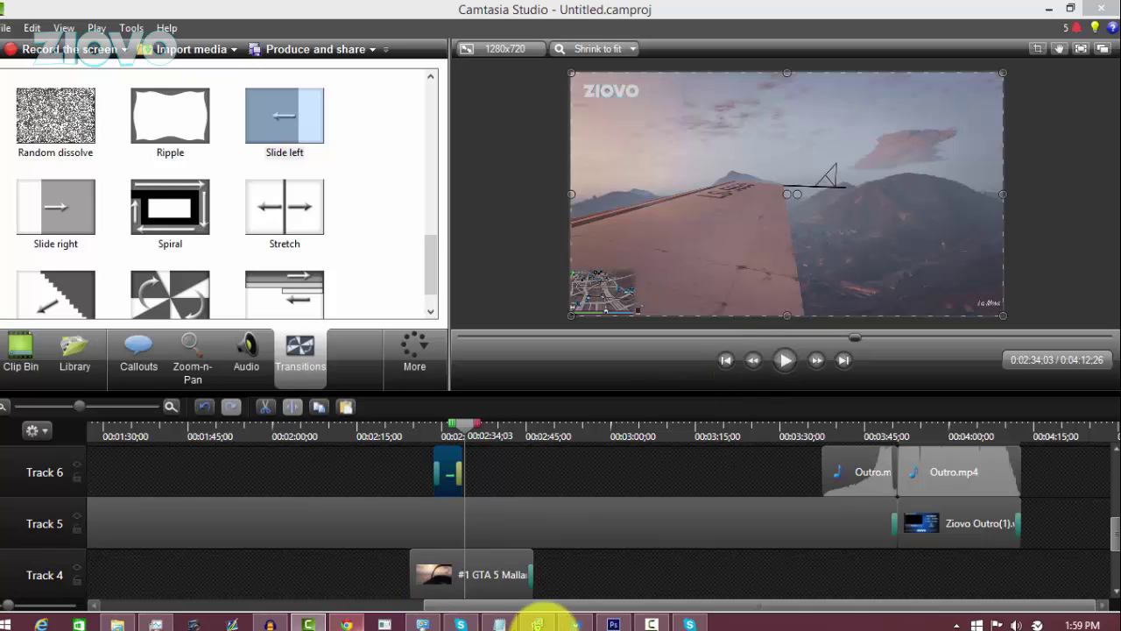
{"action": "left_click", "coordinate": [607, 623]}
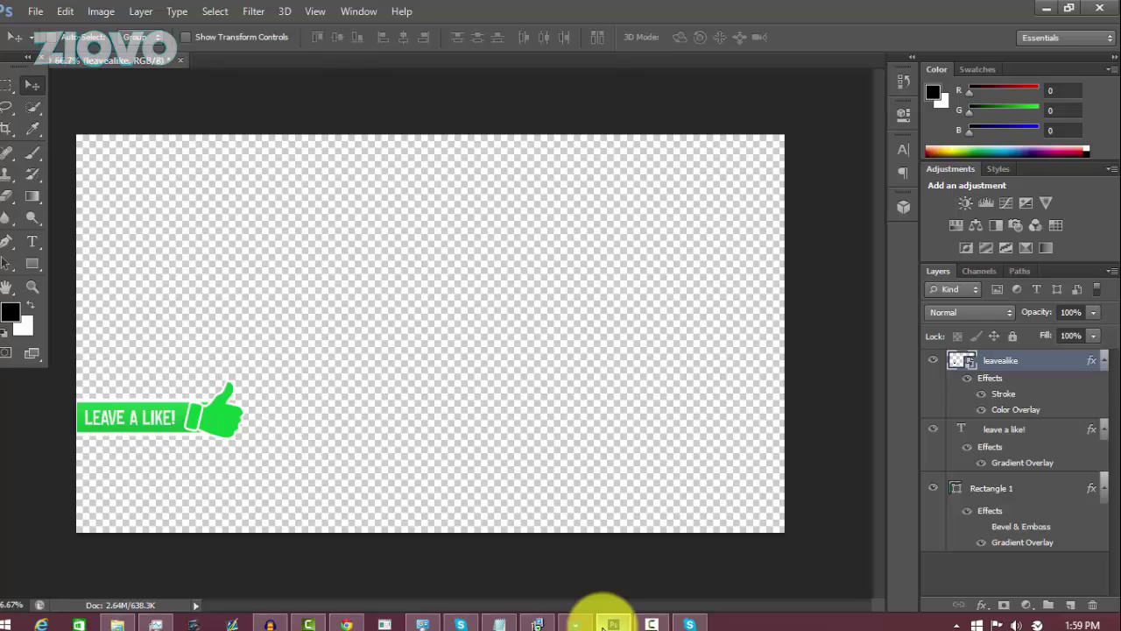